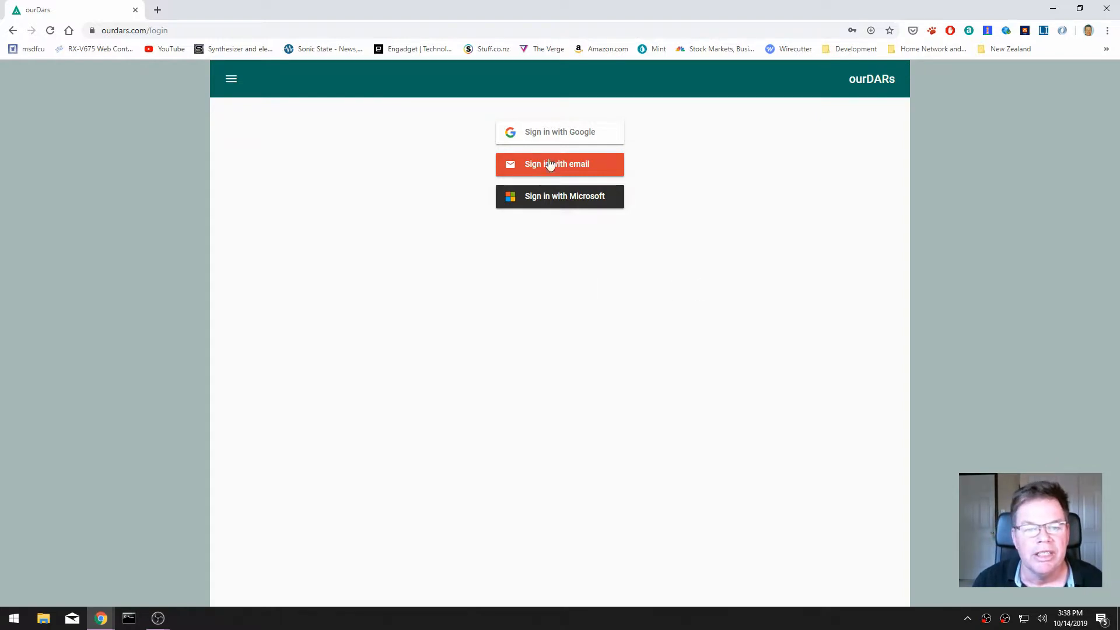
Sign in with email using the first listed project manager account and its account password.
{"action": "left_click", "coordinate": [602, 170]}
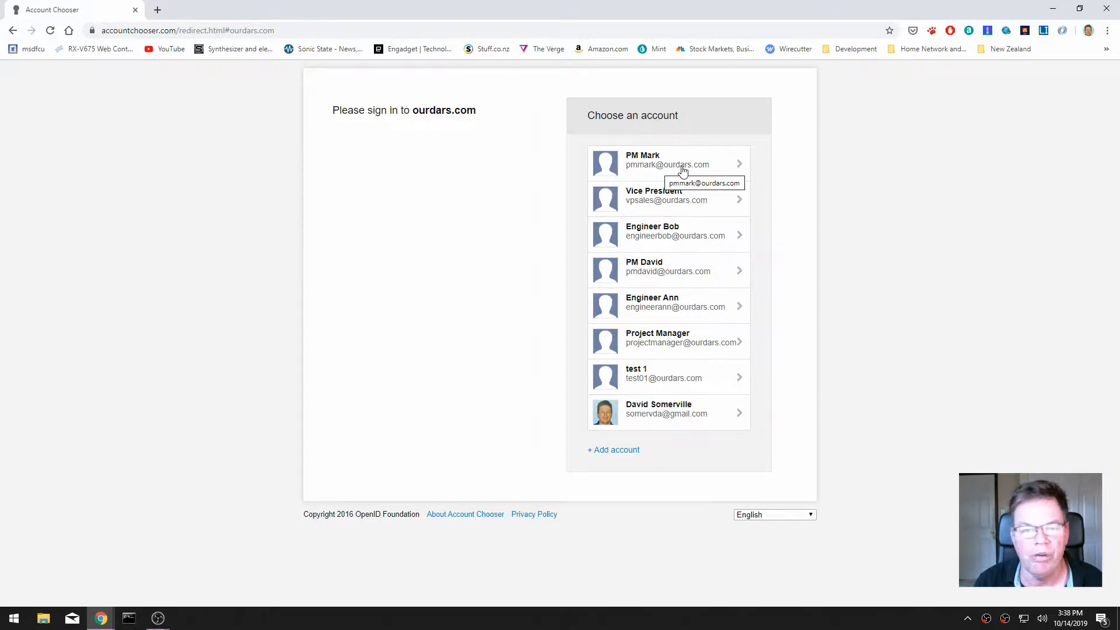
{"action": "left_click", "coordinate": [648, 168]}
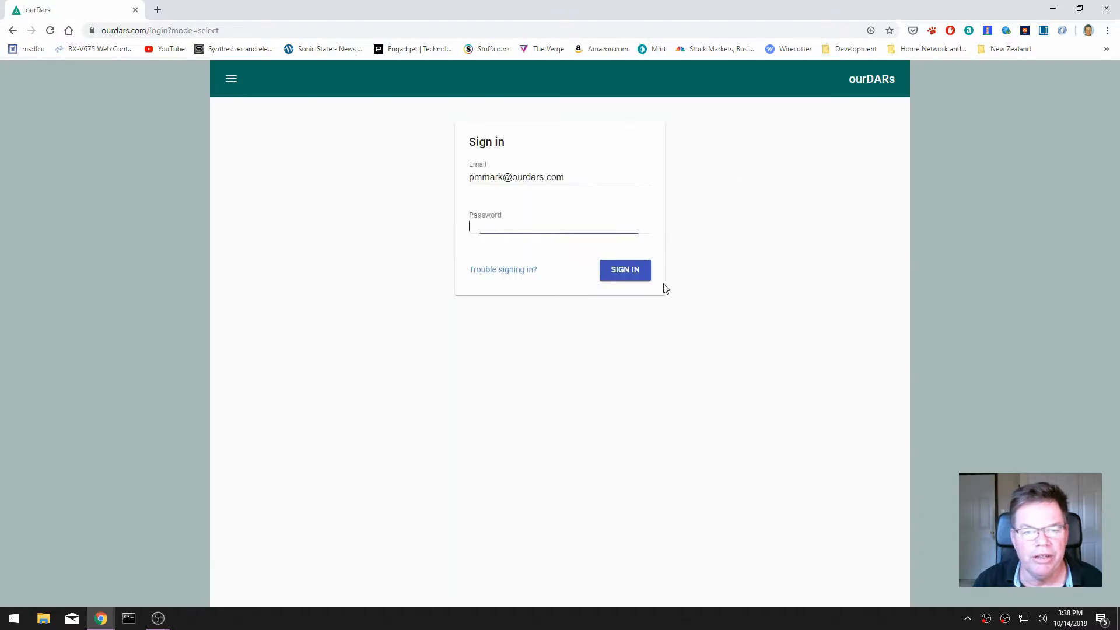
{"action": "left_click", "coordinate": [623, 274]}
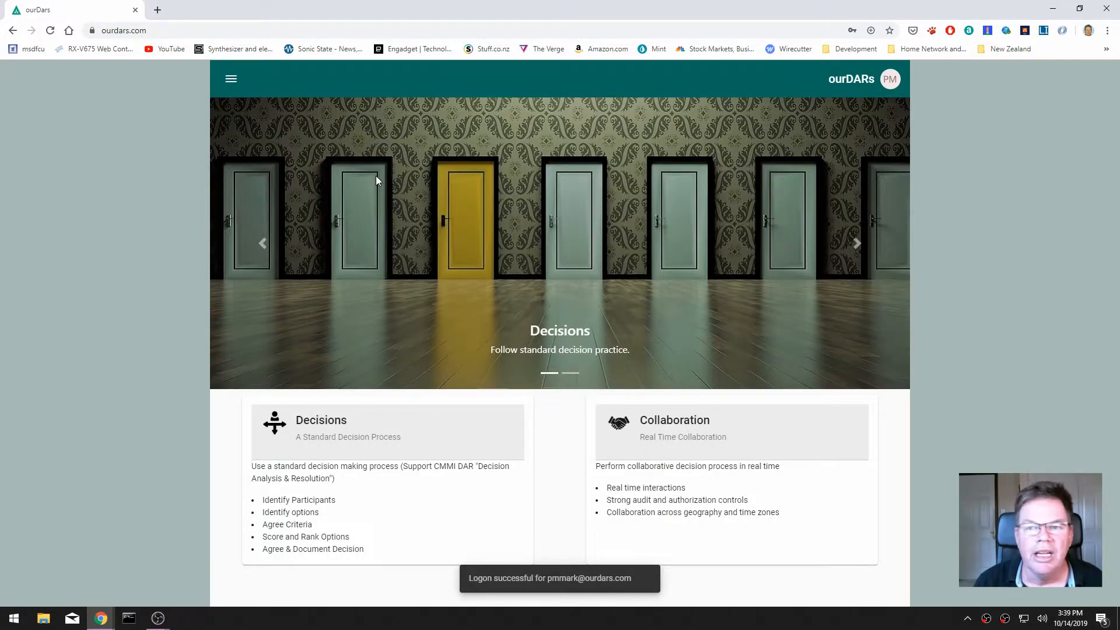
Start a new DAR and title it "Select Programming Language".
{"action": "left_click", "coordinate": [231, 78]}
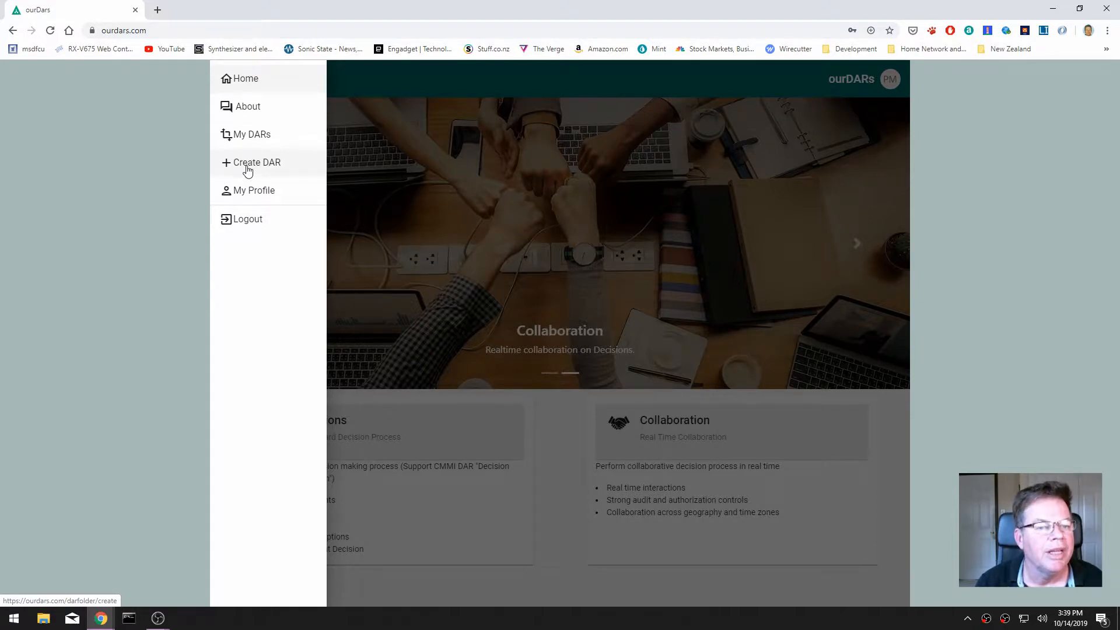
{"action": "left_click", "coordinate": [248, 170]}
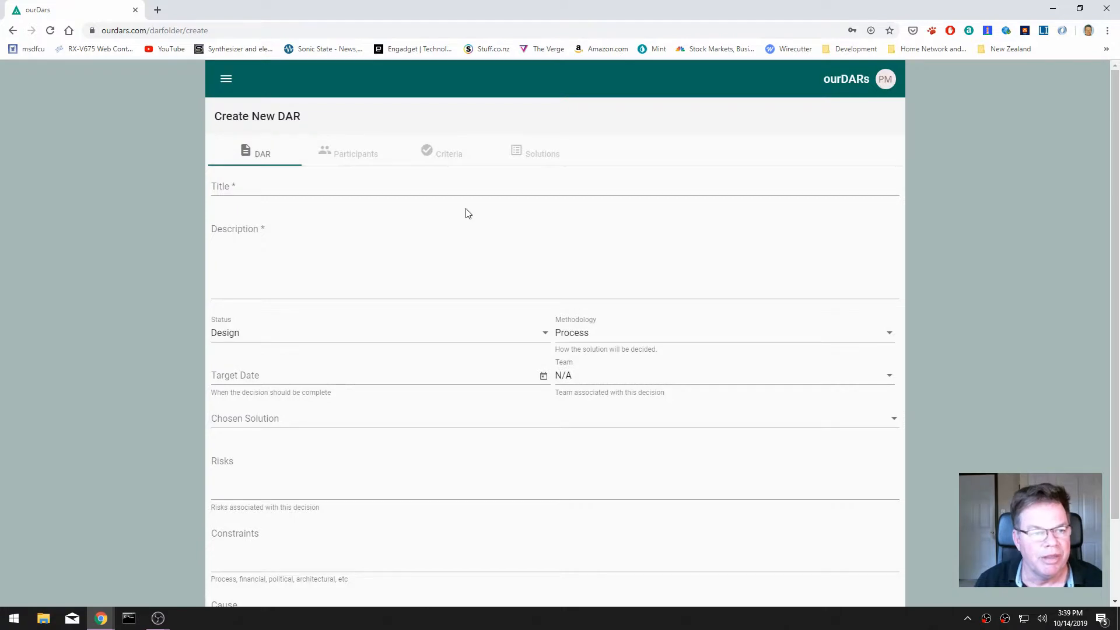
{"action": "scroll", "coordinate": [466, 216], "scroll_direction": "down", "scroll_amount": 2}
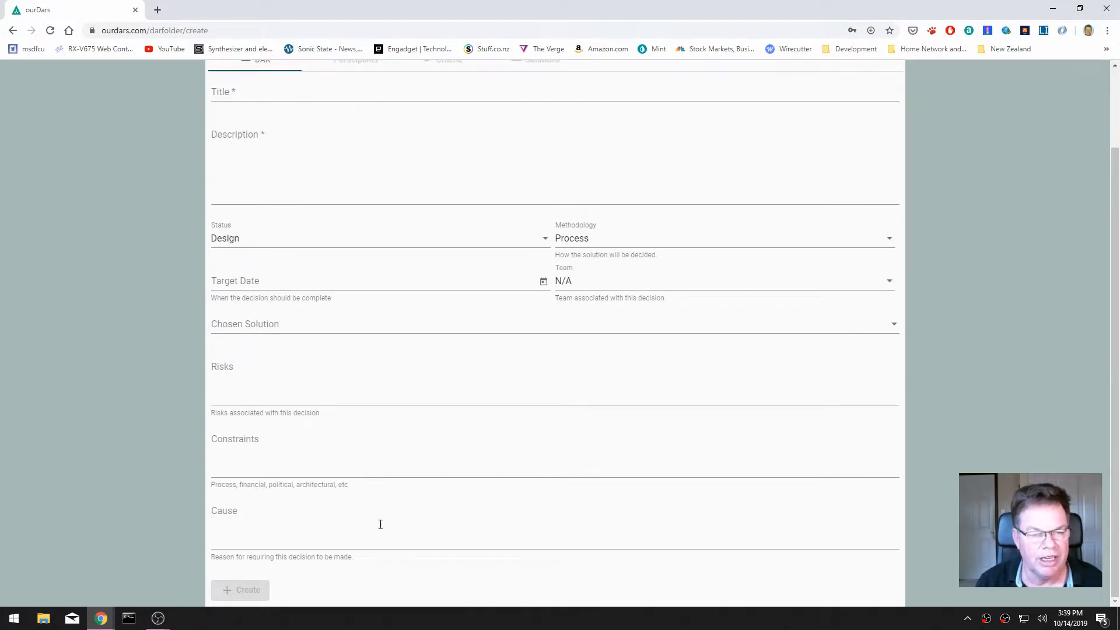
{"action": "scroll", "coordinate": [377, 540], "scroll_direction": "up", "scroll_amount": 2}
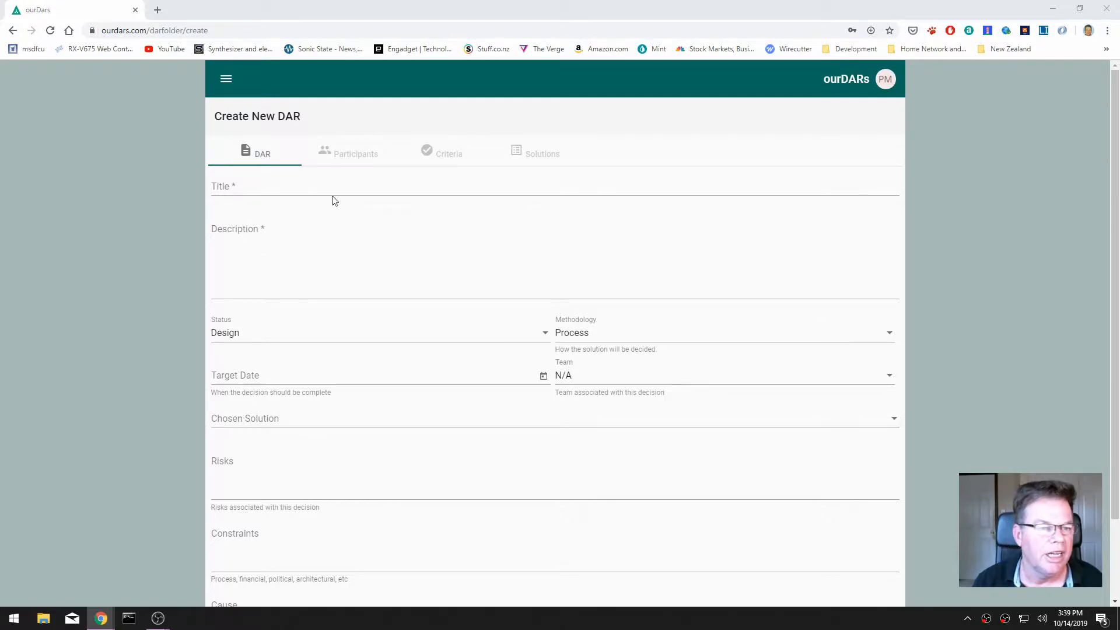
{"action": "left_click", "coordinate": [292, 187]}
{"action": "type", "text": "Select Programming Language"}
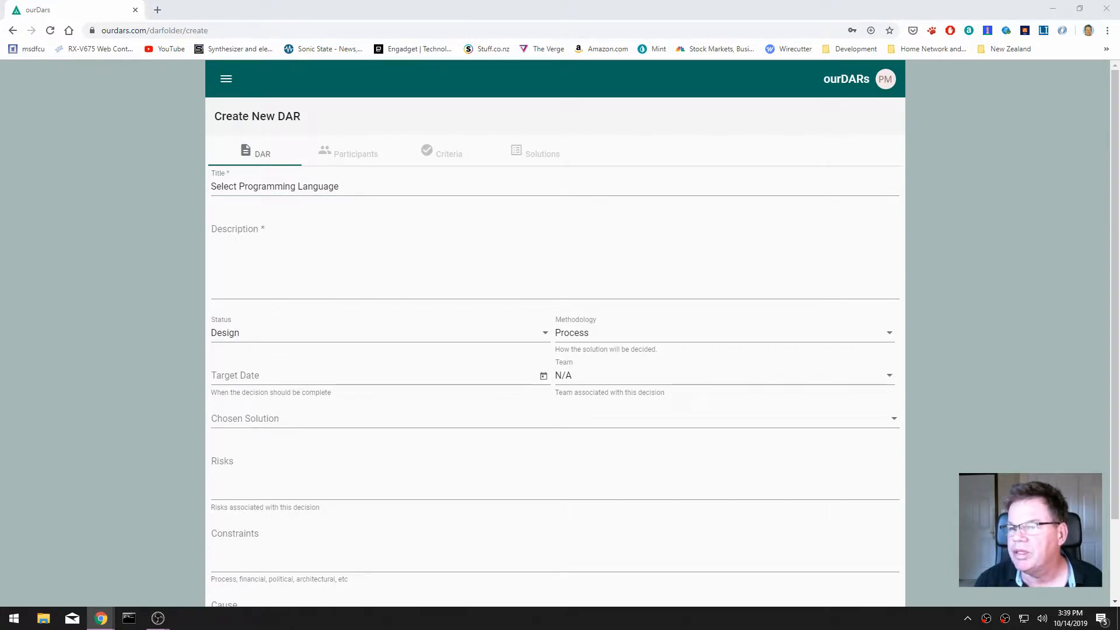
Describe the new project's mix of C# and JavaScript developers and the need to decide which languages be used for the project.
{"action": "left_click", "coordinate": [357, 257]}
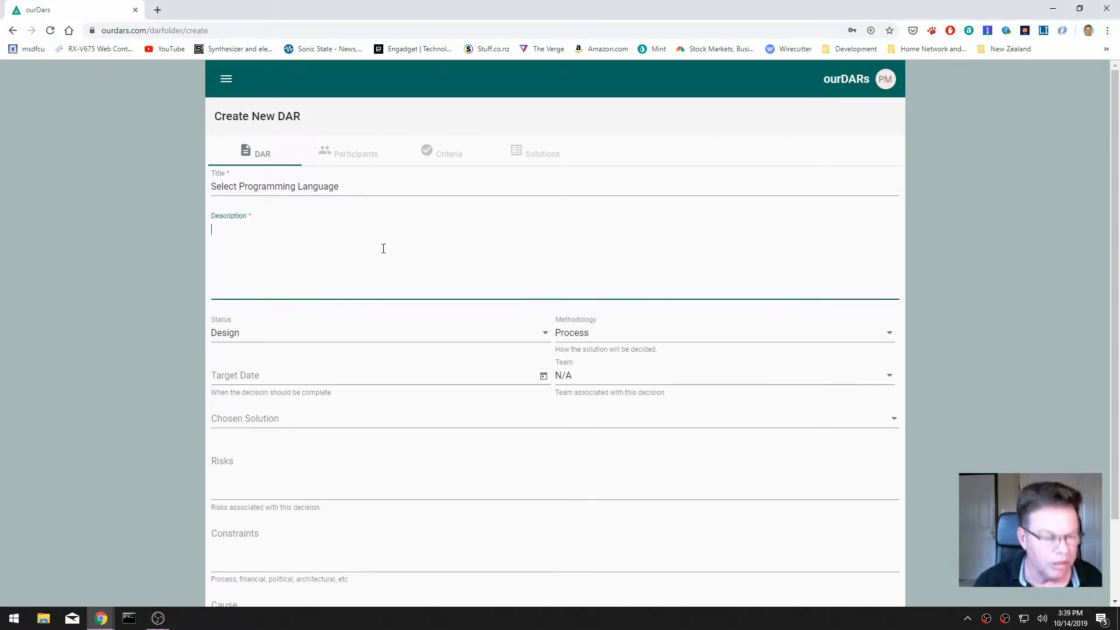
{"action": "type", "text": "Select Programming Language"}
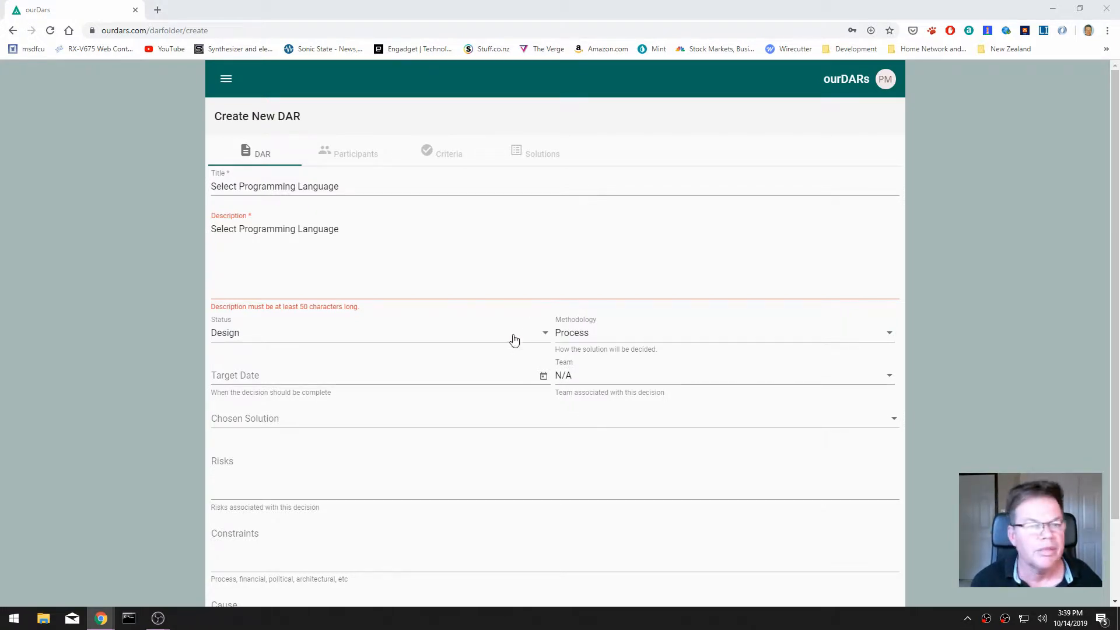
{"action": "left_click_drag", "start_coordinate": [344, 228], "coordinate": [195, 234]}
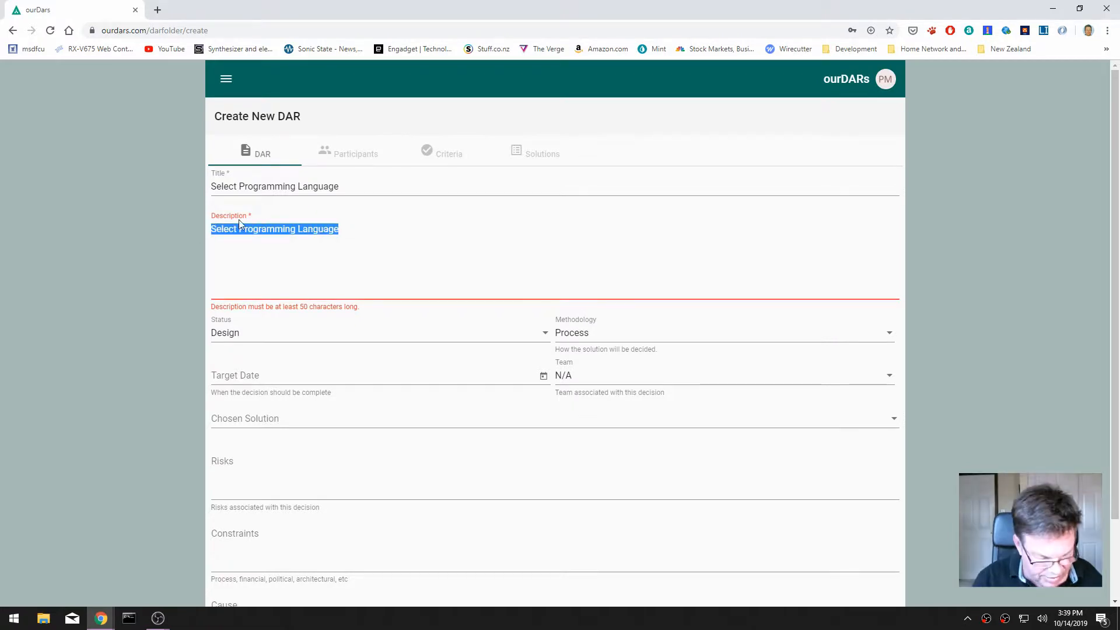
{"action": "type", "text": "We are starting a new project and we have a mix of C# and JavaScript developers. We need to decide which languages be used for the project."}
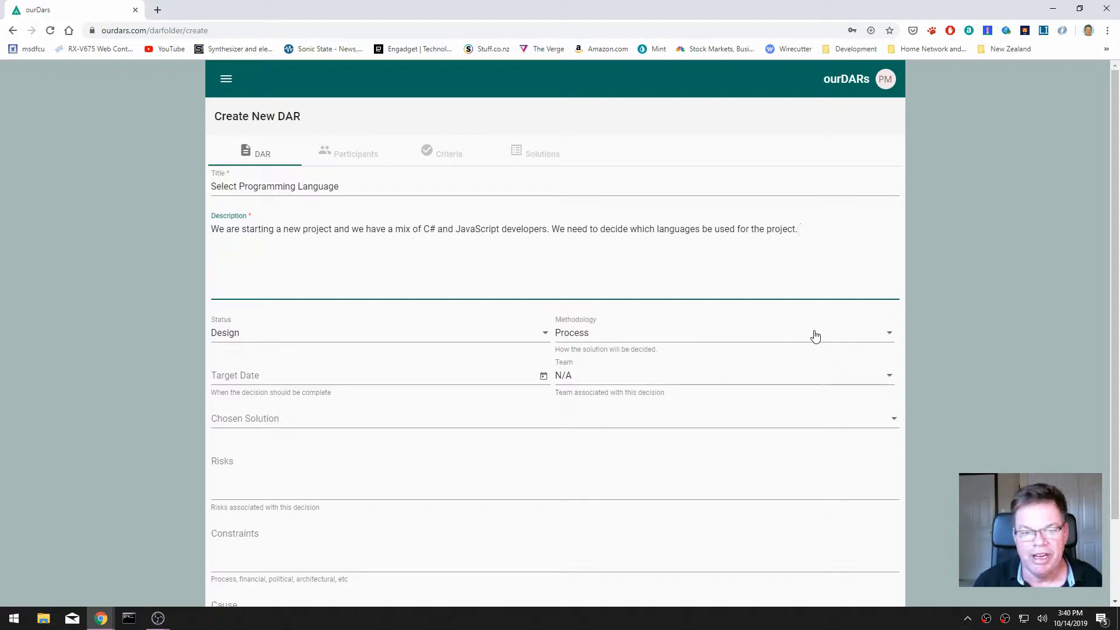
Set the DAR's methodology to Hybrid and its target date to 10/18/2019, keeping N/A as the team.
{"action": "left_click", "coordinate": [886, 340]}
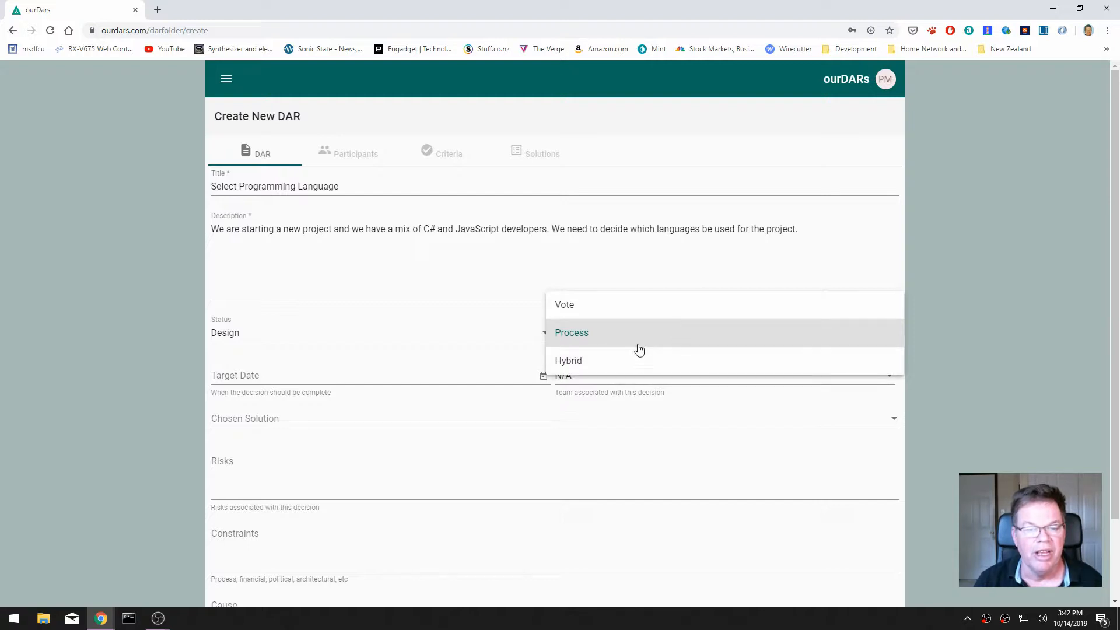
{"action": "left_click", "coordinate": [585, 366]}
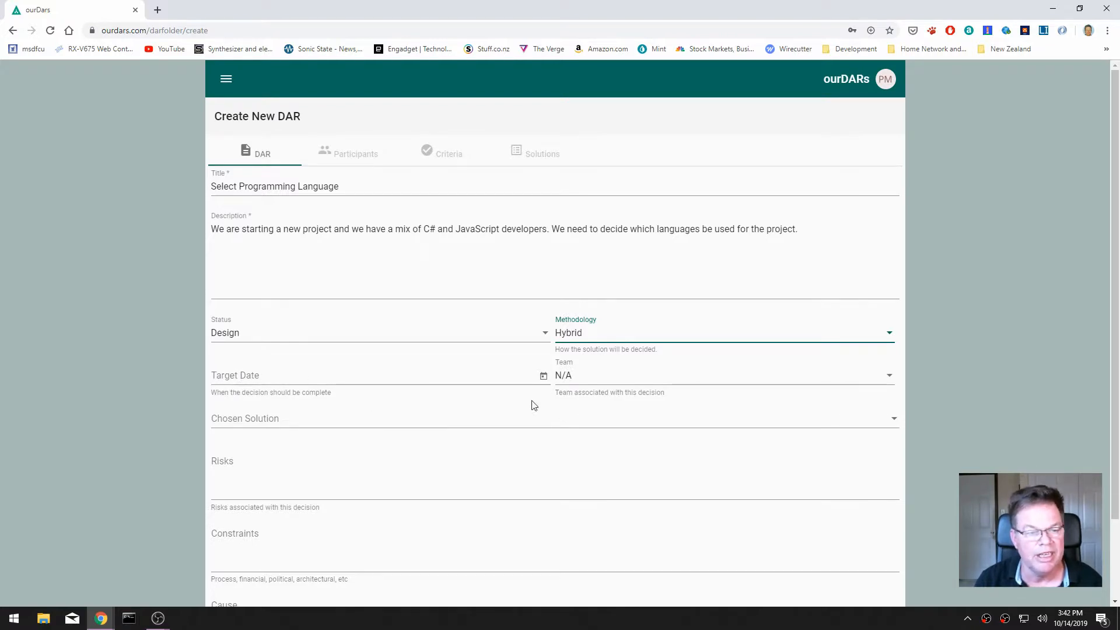
{"action": "left_click", "coordinate": [543, 376]}
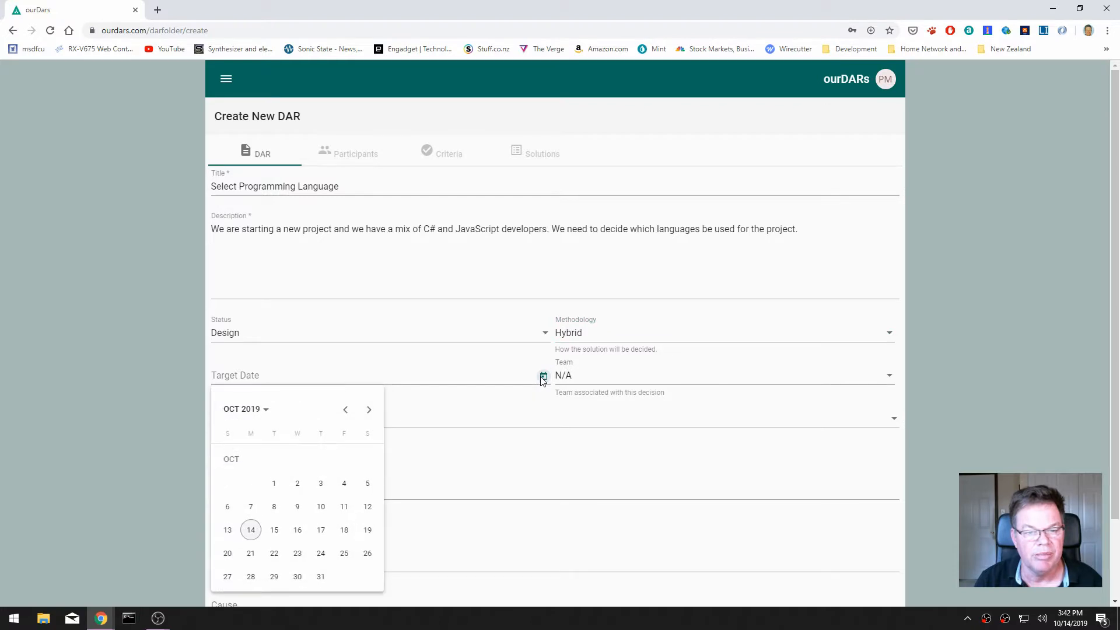
{"action": "left_click", "coordinate": [344, 530]}
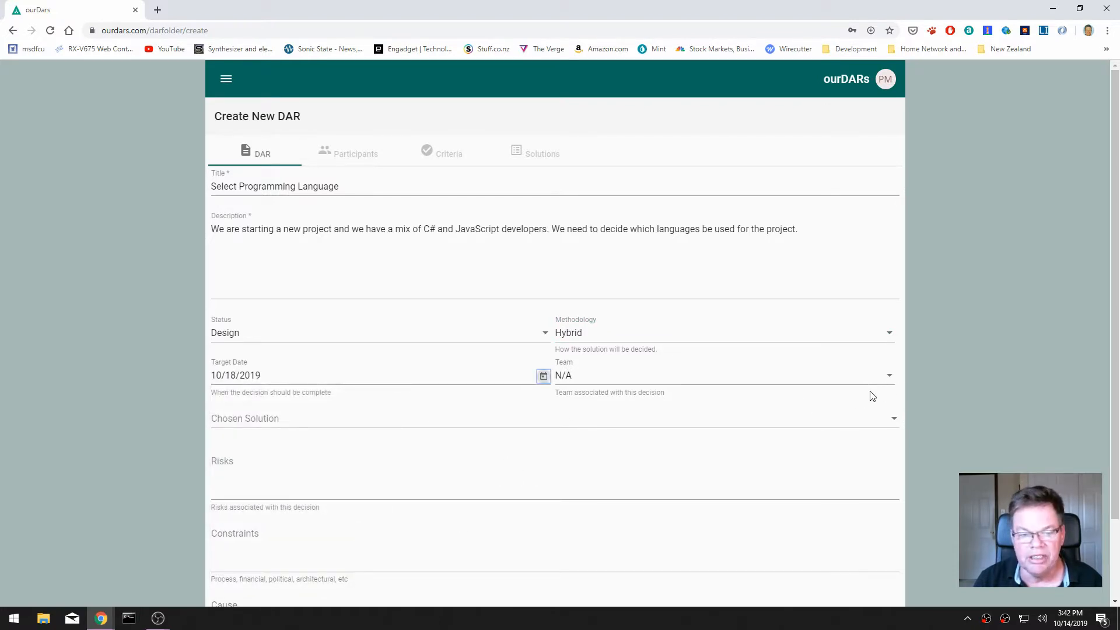
{"action": "left_click", "coordinate": [889, 380]}
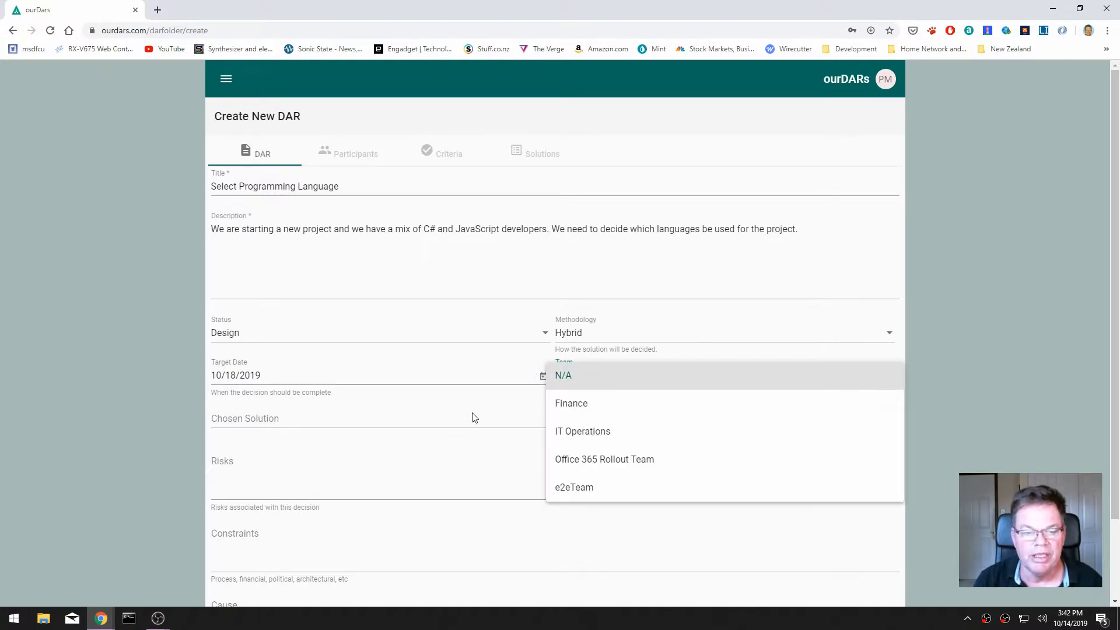
{"action": "left_click", "coordinate": [583, 385]}
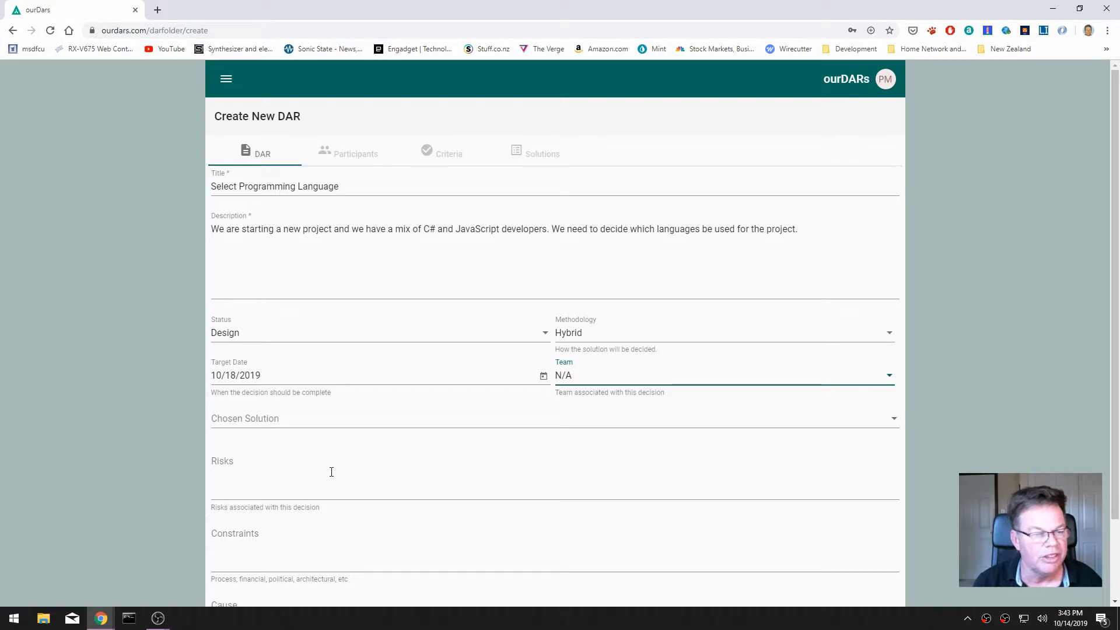
Enter risks "Choosing the wrong language will slow down the project and may waste skills in the team" and constraints "Only C# and JavaScript skills in the team.".
{"action": "left_click", "coordinate": [379, 485]}
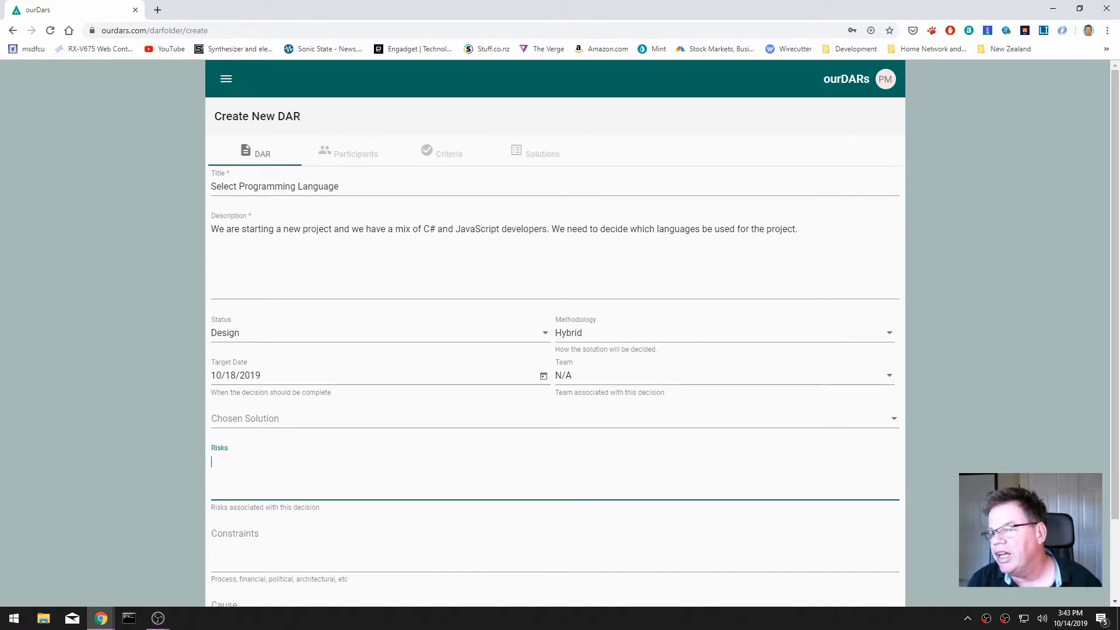
{"action": "key", "text": "alt+Tab"}
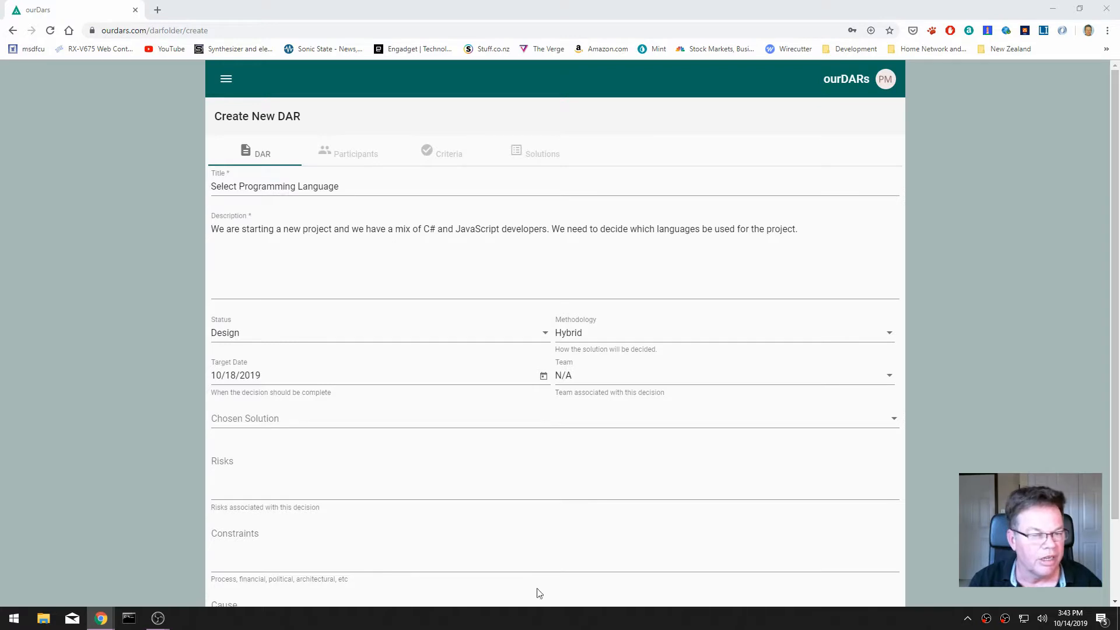
{"action": "left_click", "coordinate": [270, 469]}
{"action": "type", "text": "Choosing the wrong language will slow down the project and may waste skills in the team"}
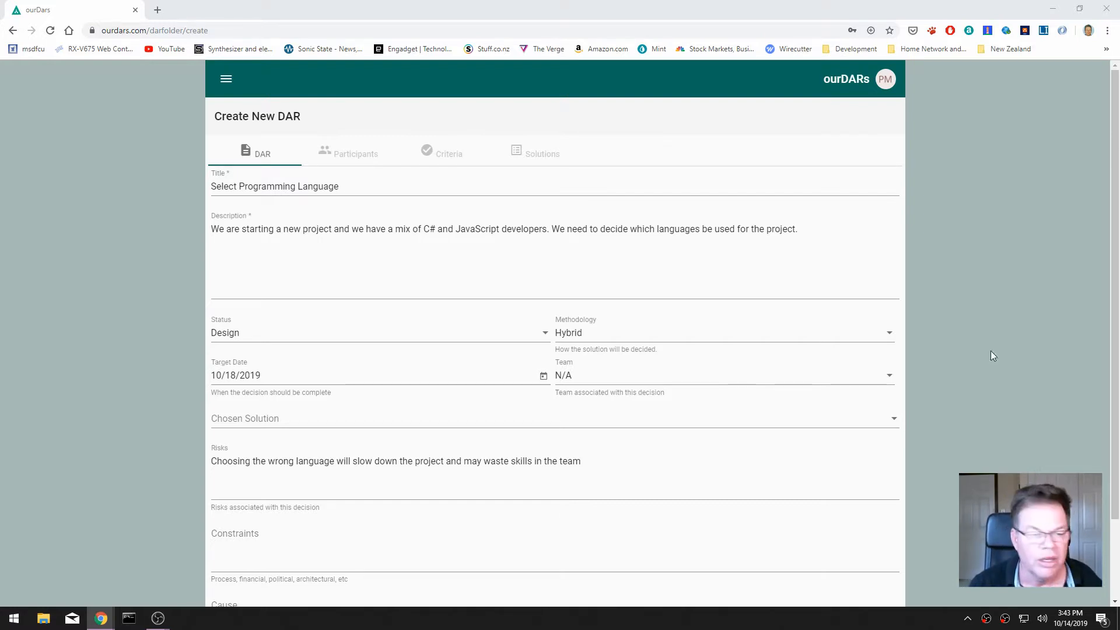
{"action": "left_click", "coordinate": [270, 550]}
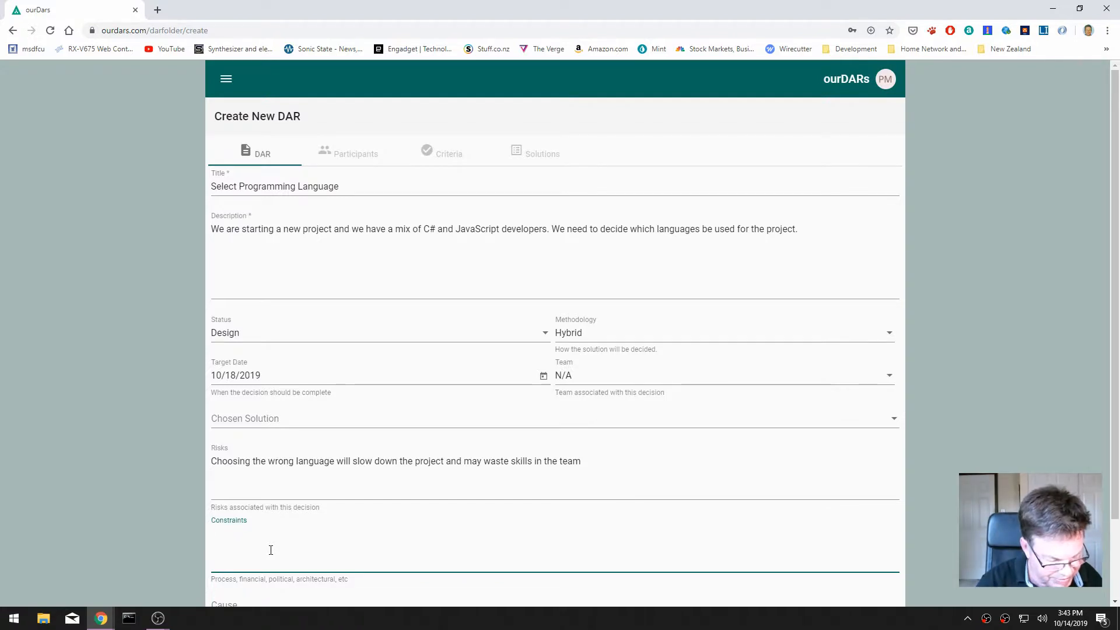
{"action": "type", "text": "Only C# and JavaScript skills in the team."}
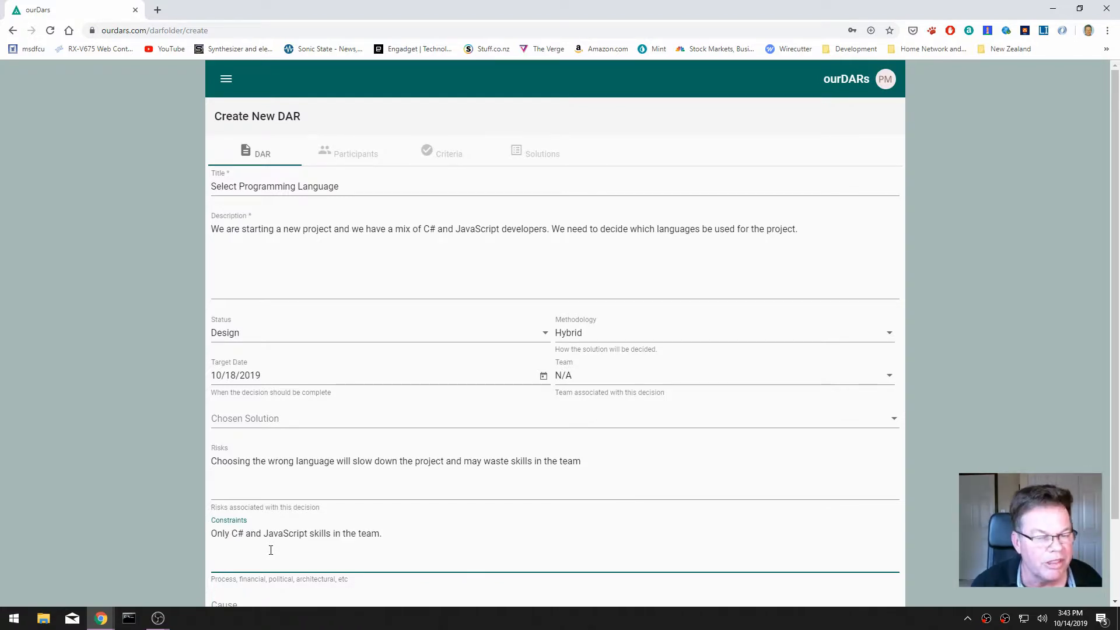
Enter the cause "Starting a new project and management want the team to show that overall architecture was well chosen." and create the DAR.
{"action": "scroll", "coordinate": [442, 517], "scroll_direction": "down", "scroll_amount": 2}
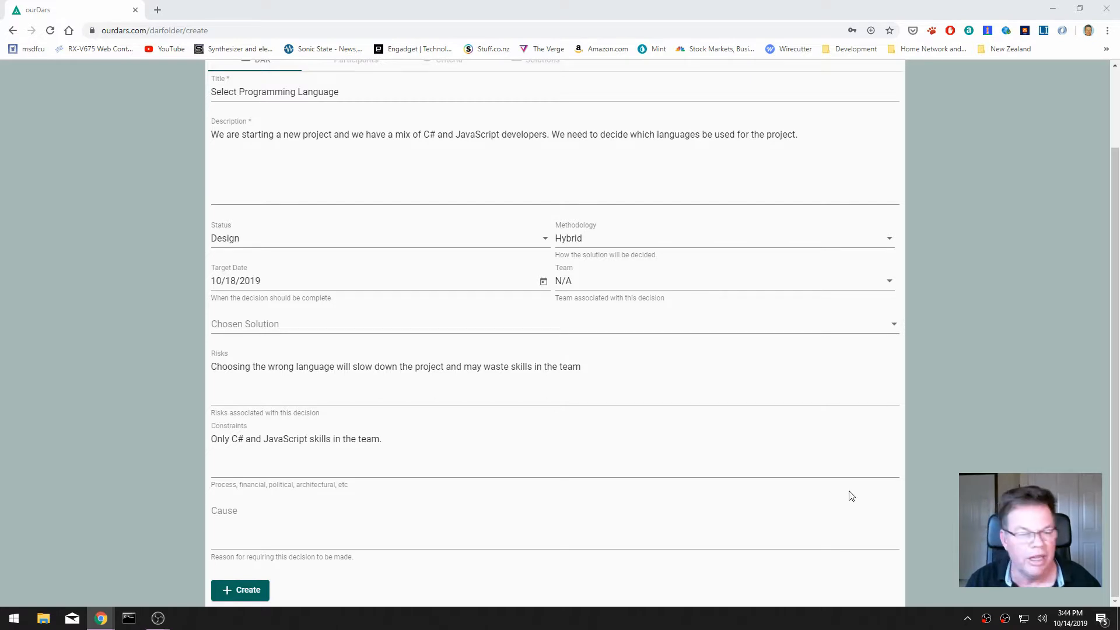
{"action": "left_click", "coordinate": [250, 526]}
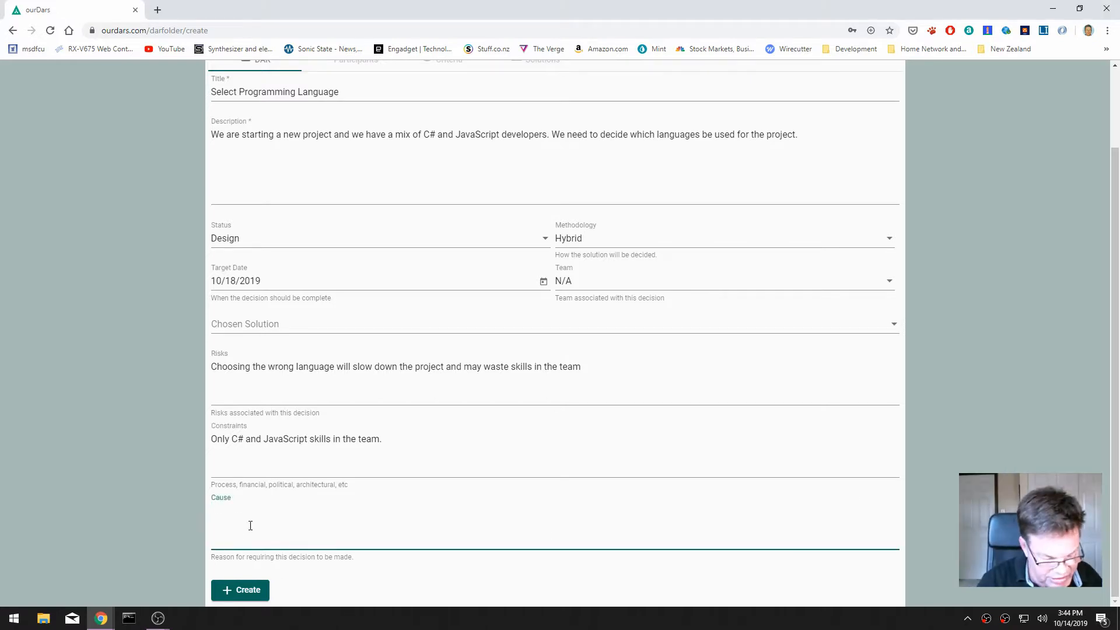
{"action": "type", "text": "Starting a new project and management want the team to show that overall architecture was well chosen."}
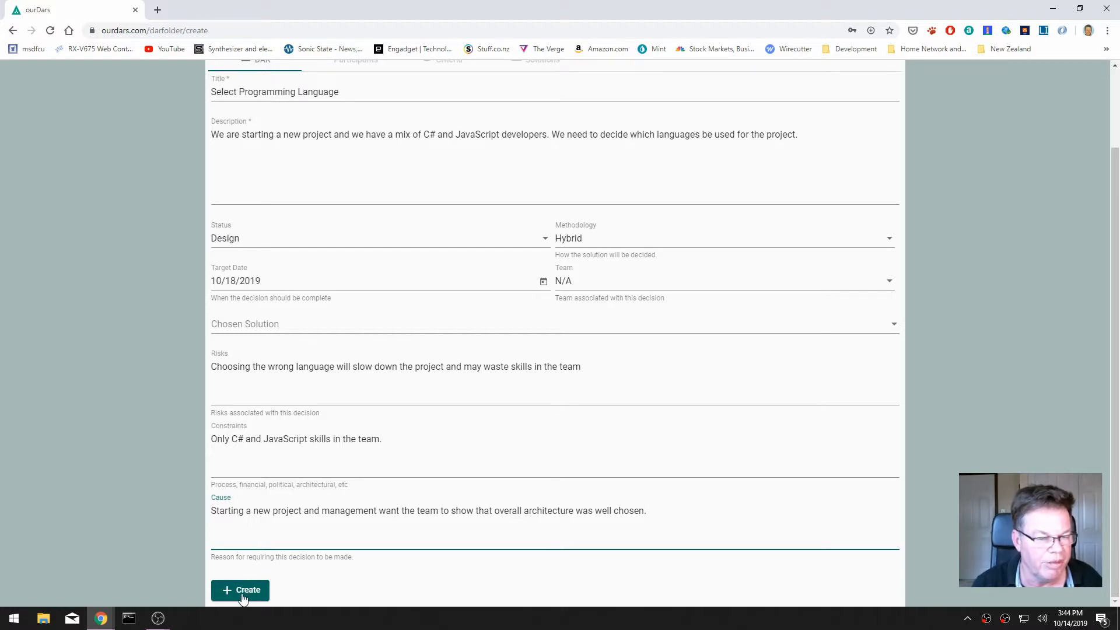
{"action": "left_click", "coordinate": [254, 596]}
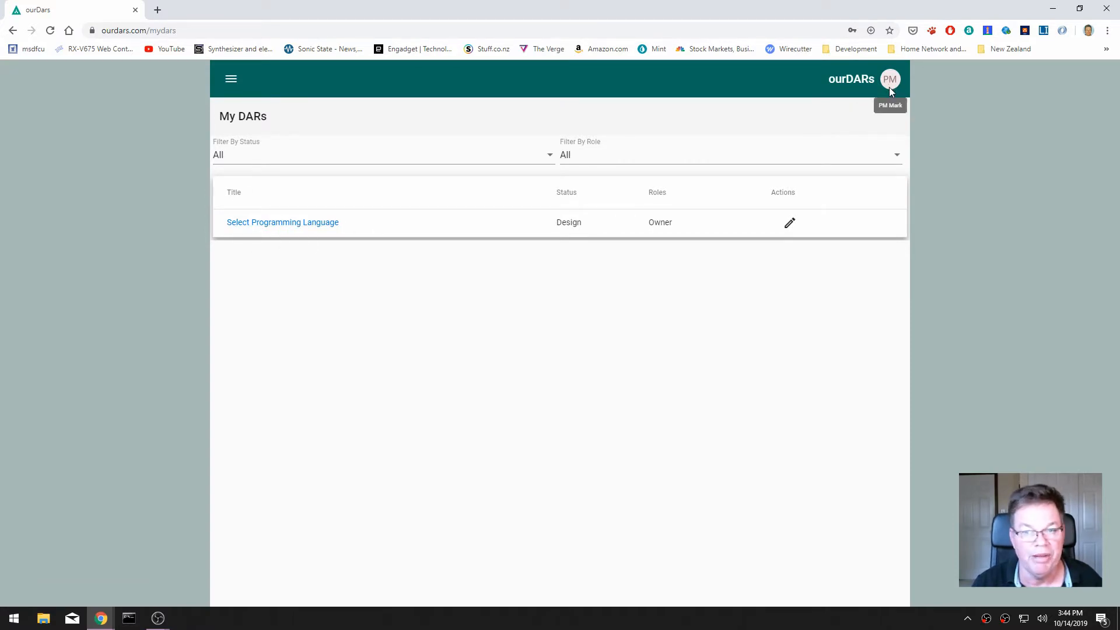
Open the Select Programming Language DAR for editing and add the Vice President as a participant with the Stakeholder role.
{"action": "left_click", "coordinate": [791, 229]}
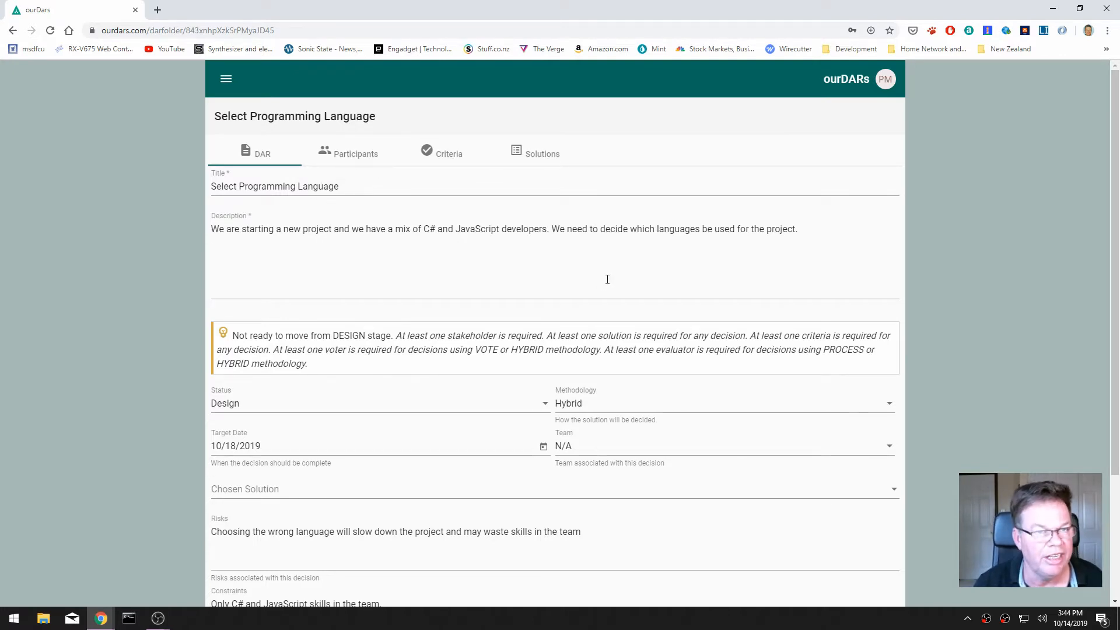
{"action": "left_click", "coordinate": [344, 152]}
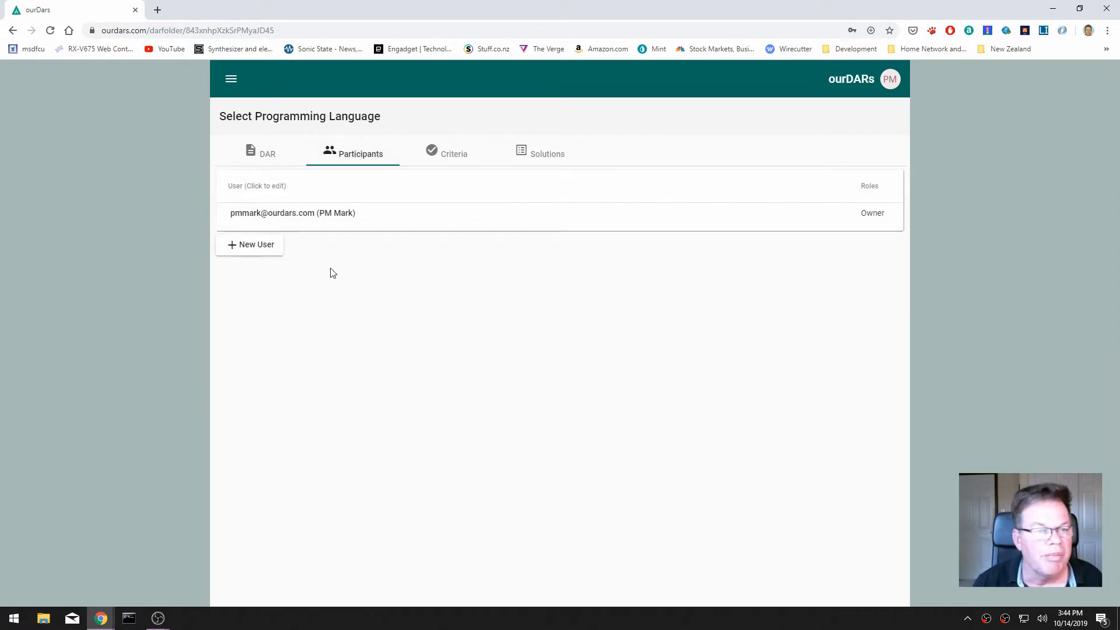
{"action": "left_click", "coordinate": [269, 249]}
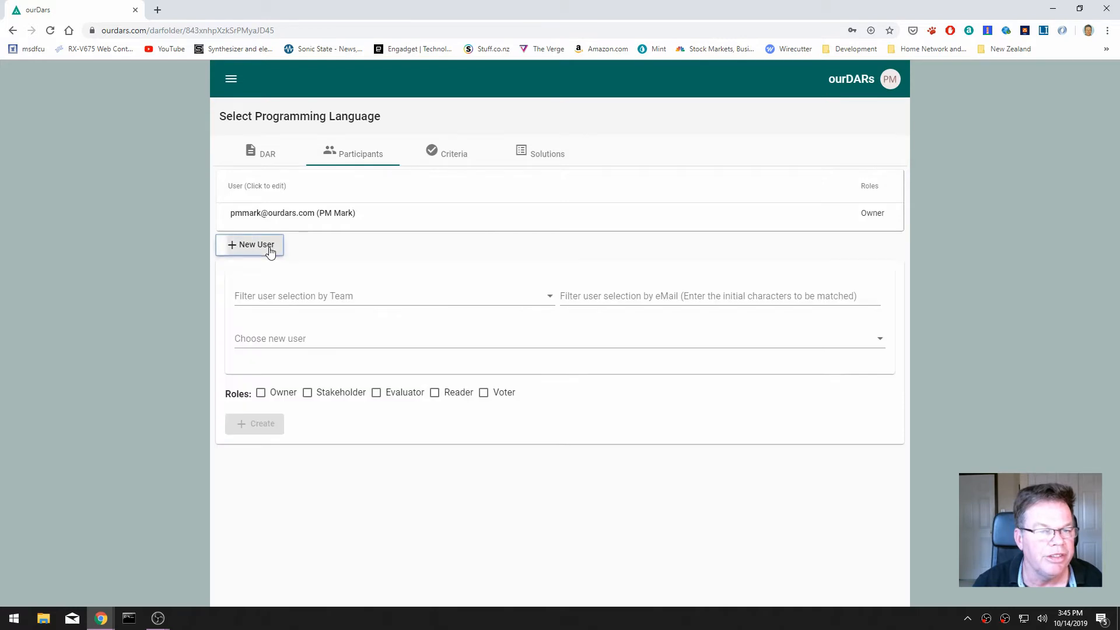
{"action": "left_click", "coordinate": [879, 346]}
{"action": "scroll", "coordinate": [274, 416], "scroll_direction": "down", "scroll_amount": 5}
{"action": "scroll", "coordinate": [283, 414], "scroll_direction": "down", "scroll_amount": 2}
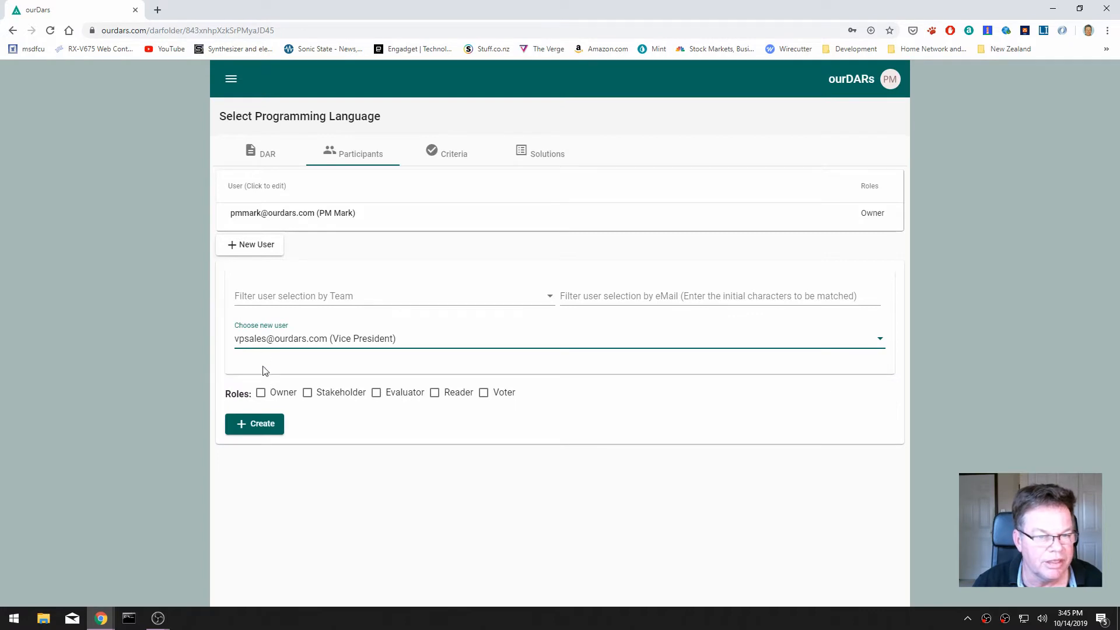
{"action": "left_click", "coordinate": [311, 397]}
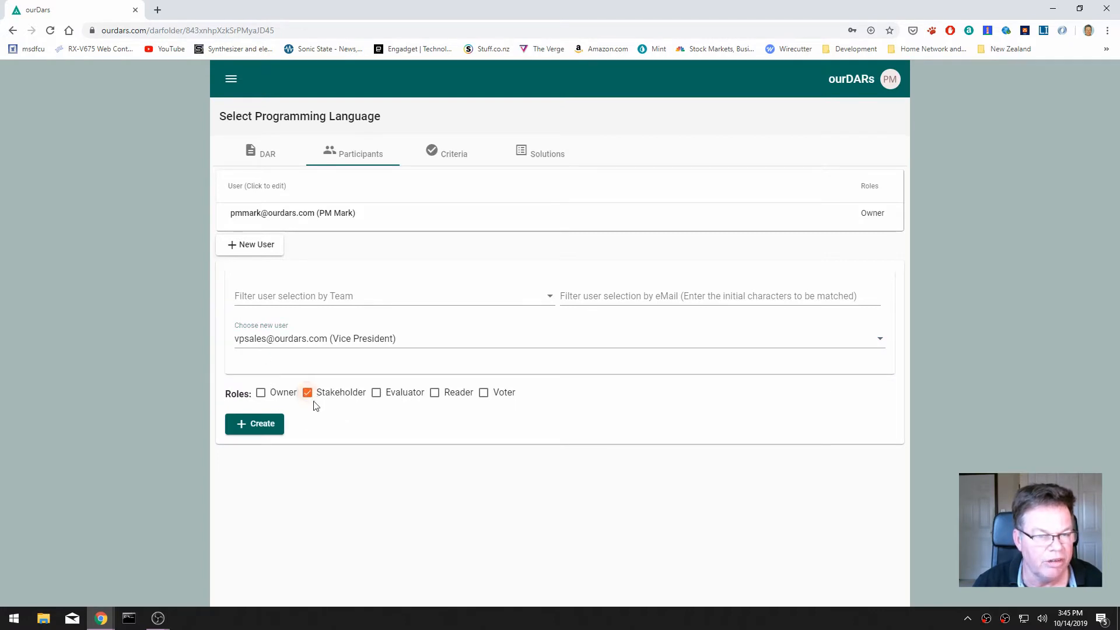
{"action": "left_click", "coordinate": [262, 432]}
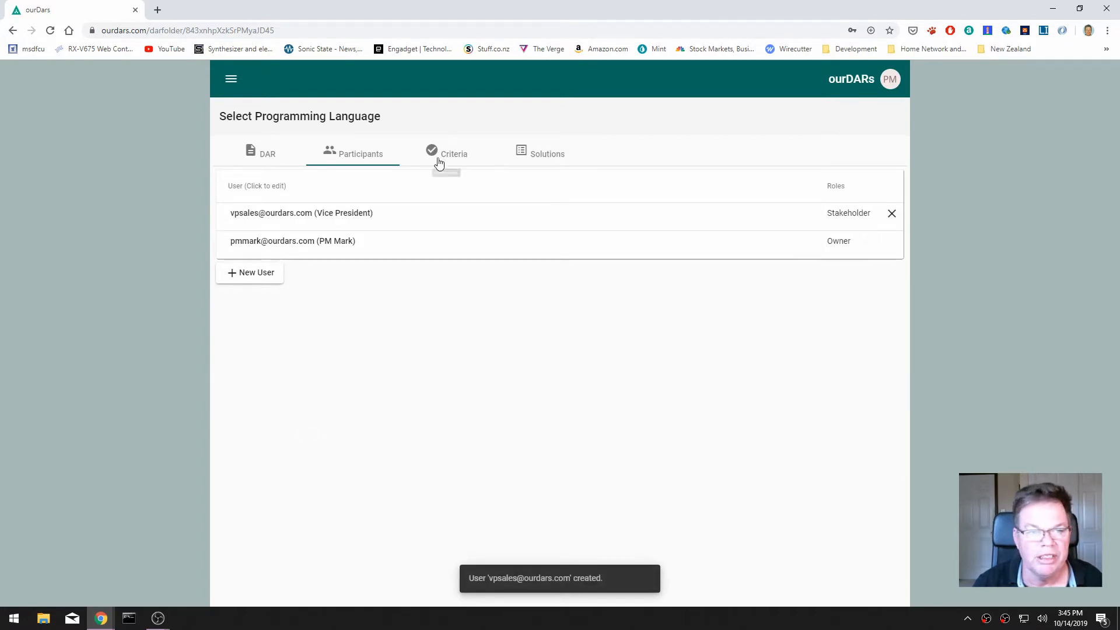
Add the first listed engineer as a new participant with the Voter role.
{"action": "left_click", "coordinate": [270, 271]}
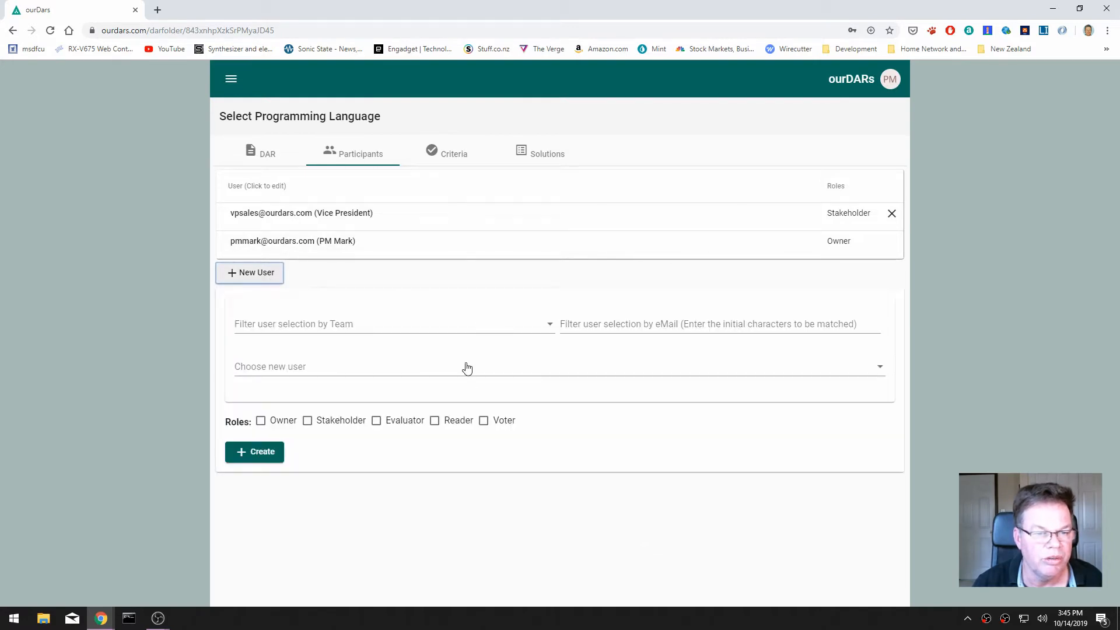
{"action": "left_click", "coordinate": [877, 367]}
{"action": "scroll", "coordinate": [304, 409], "scroll_direction": "down", "scroll_amount": 5}
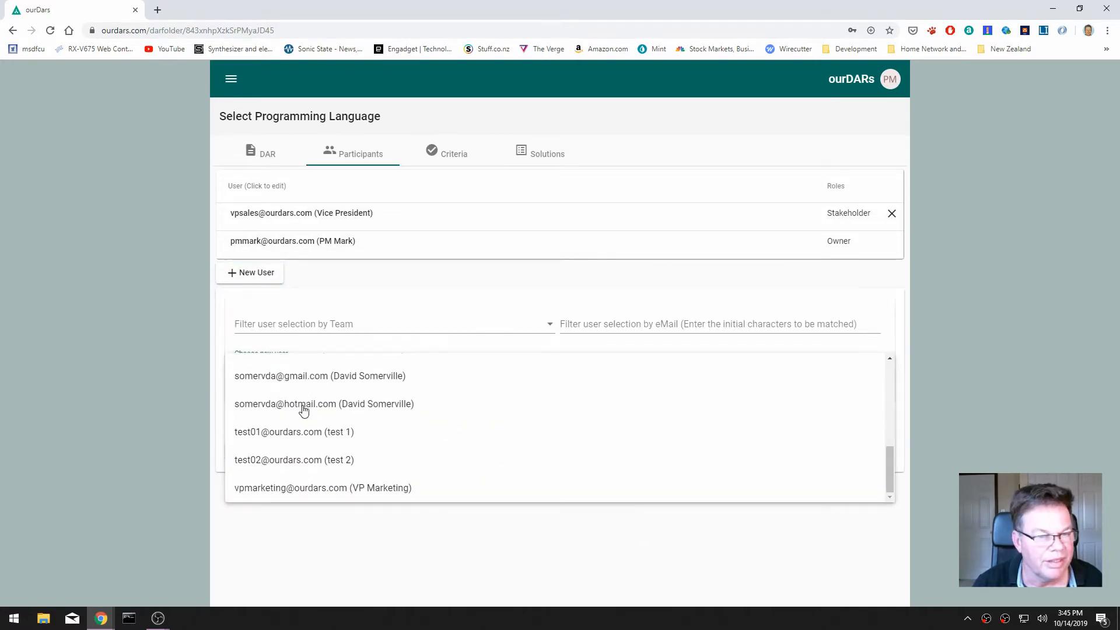
{"action": "scroll", "coordinate": [303, 410], "scroll_direction": "up", "scroll_amount": 5}
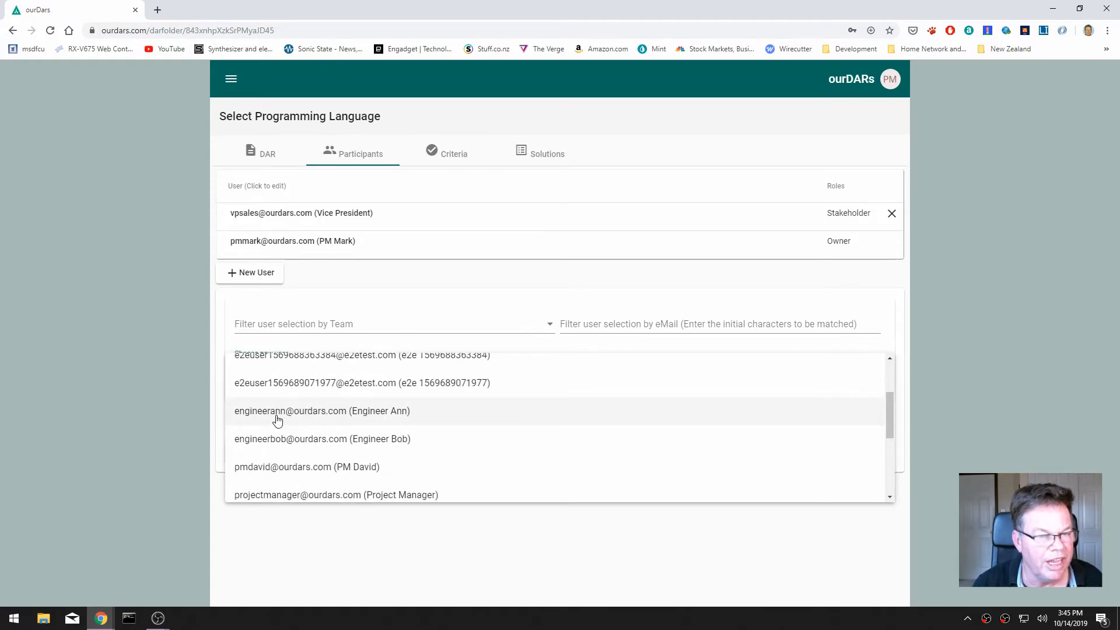
{"action": "left_click", "coordinate": [277, 416]}
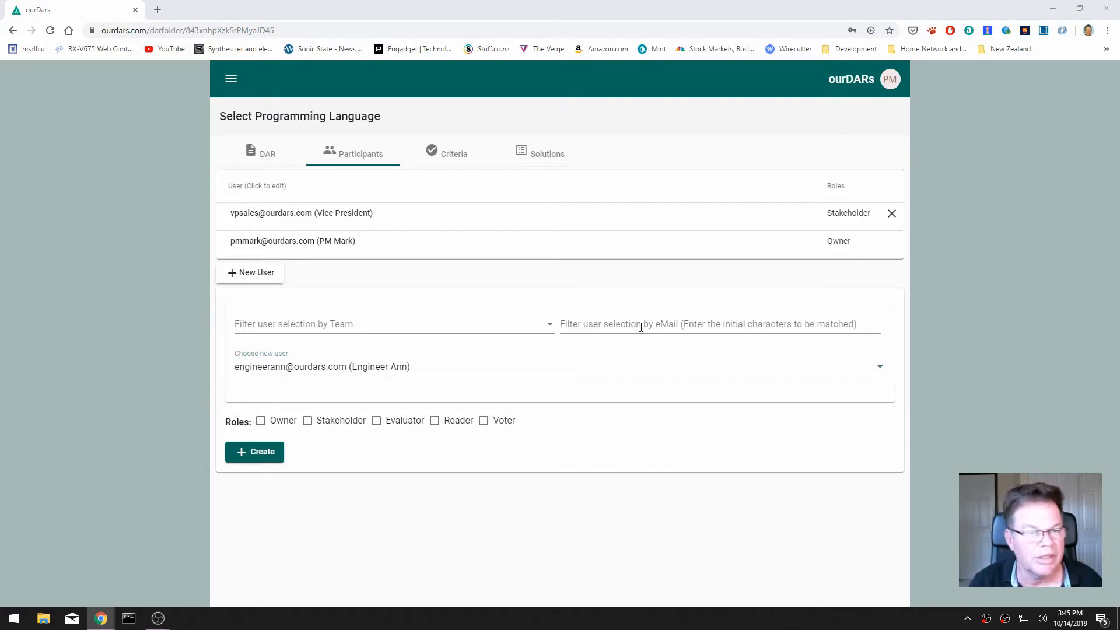
{"action": "left_click", "coordinate": [483, 421]}
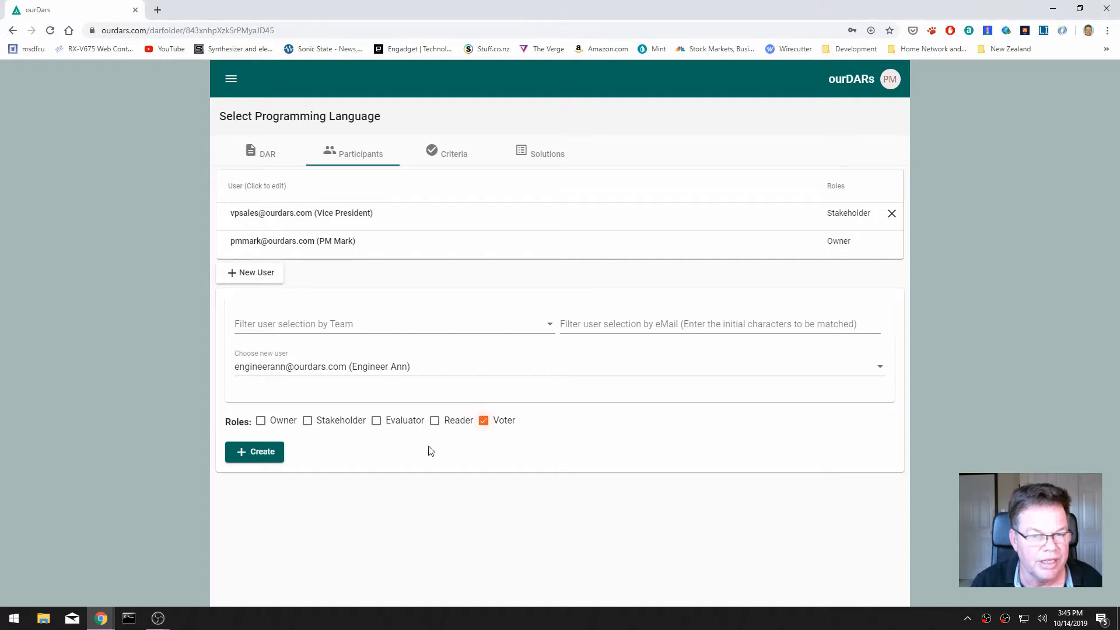
{"action": "left_click", "coordinate": [263, 455]}
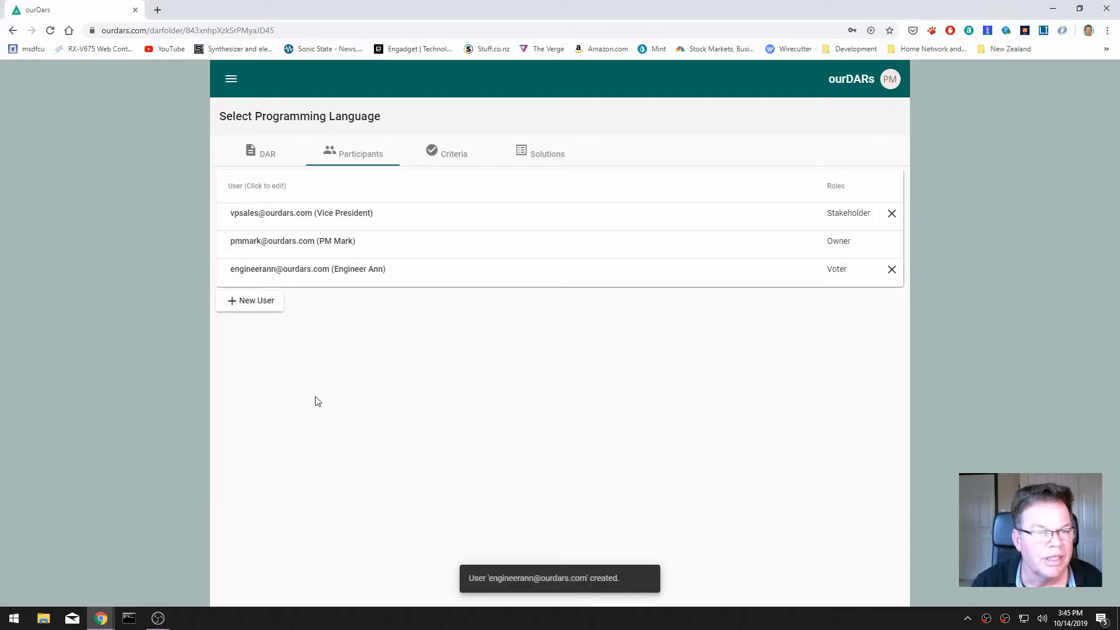
Add the other engineer as a new participant with the Evaluator role.
{"action": "left_click", "coordinate": [259, 305]}
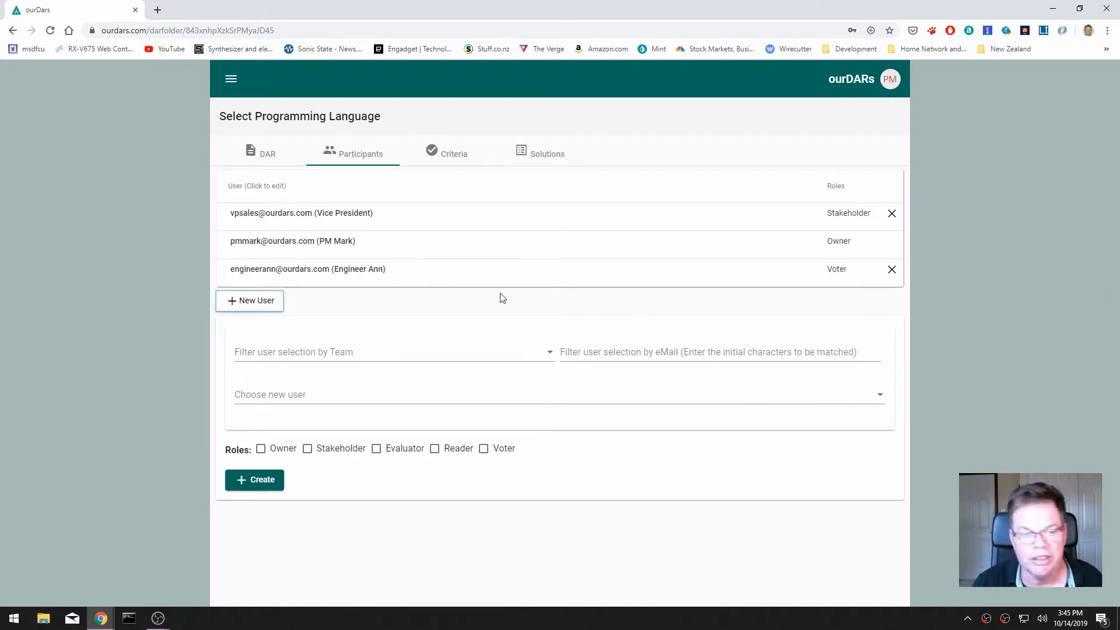
{"action": "left_click", "coordinate": [834, 402]}
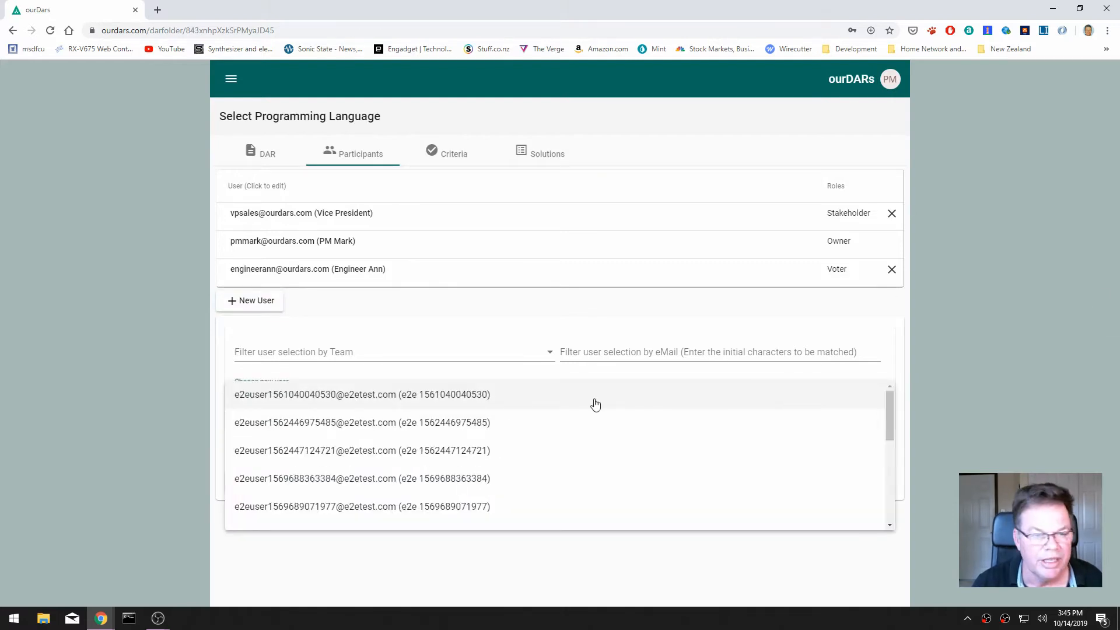
{"action": "scroll", "coordinate": [327, 452], "scroll_direction": "down", "scroll_amount": 4}
{"action": "scroll", "coordinate": [359, 462], "scroll_direction": "up", "scroll_amount": 2}
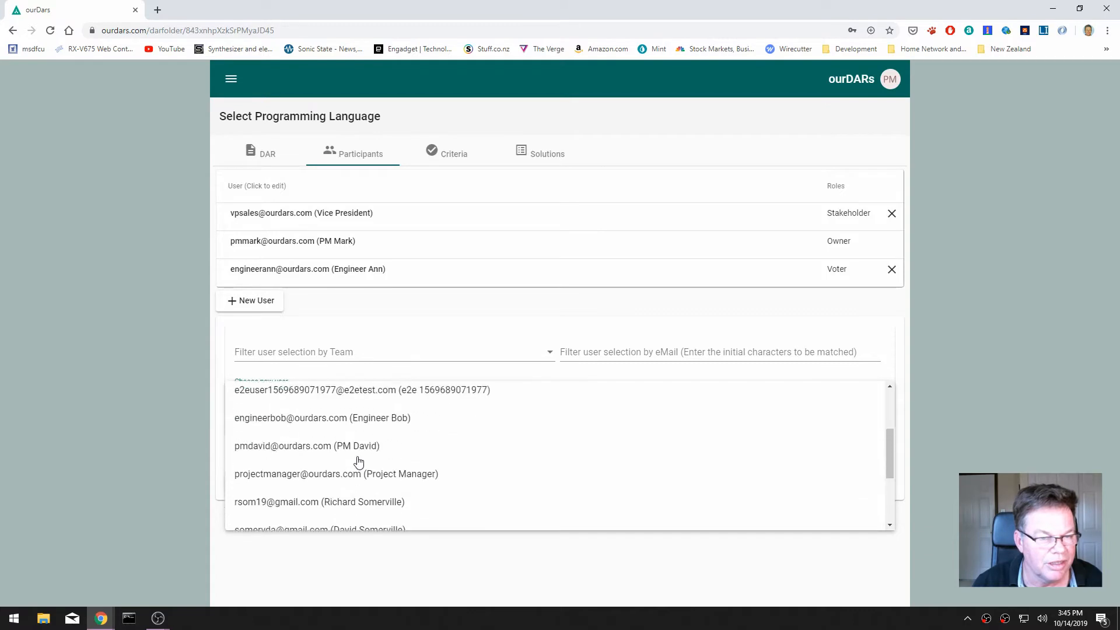
{"action": "left_click", "coordinate": [308, 426]}
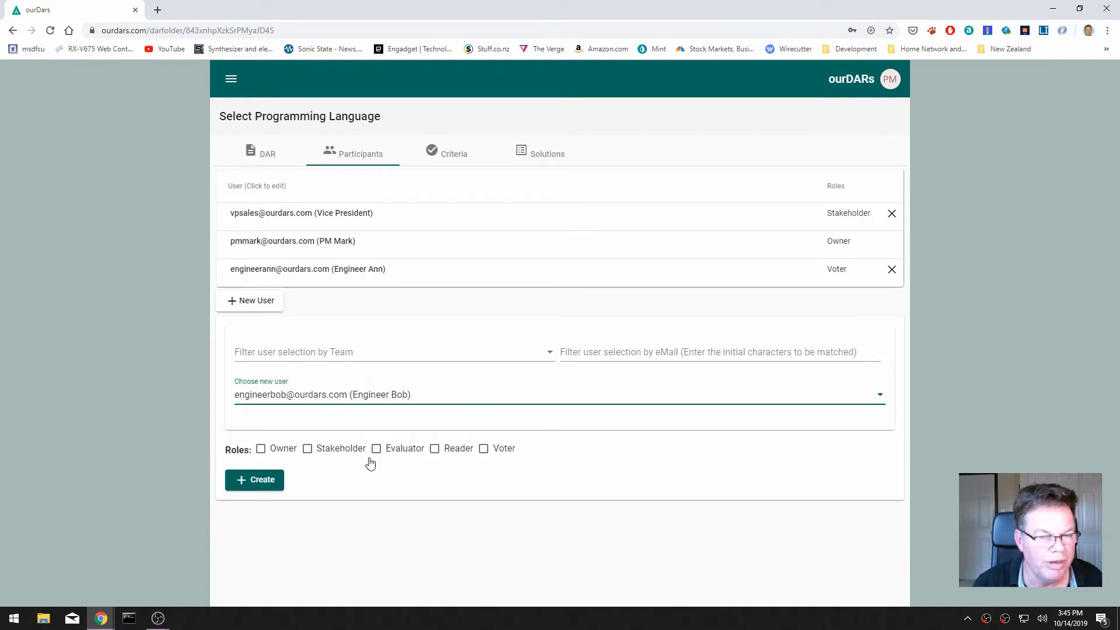
{"action": "left_click", "coordinate": [379, 449]}
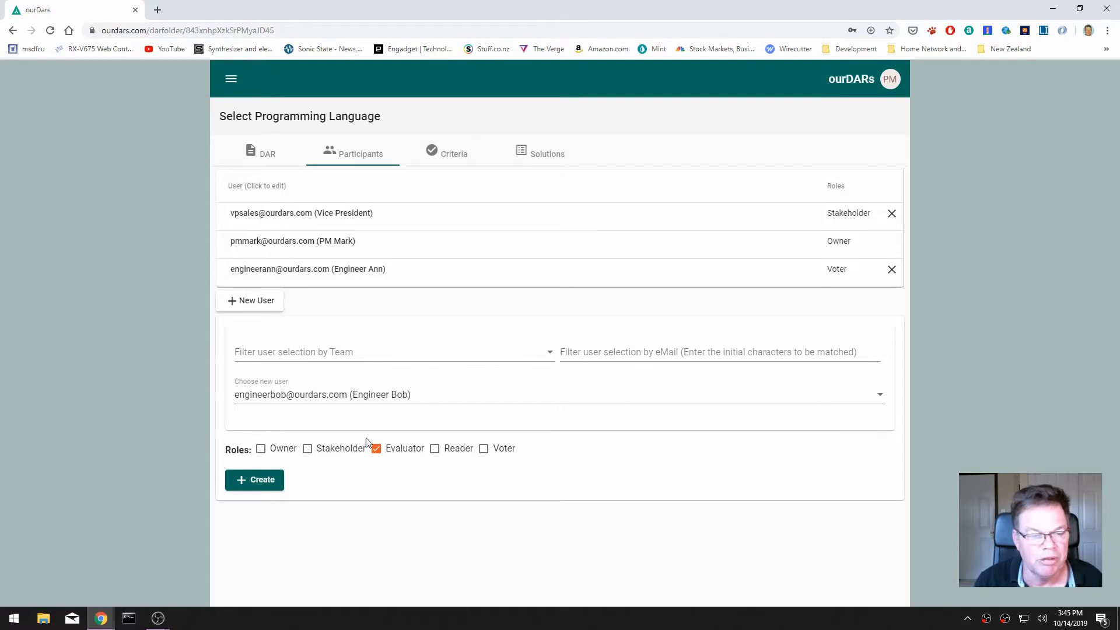
{"action": "left_click", "coordinate": [262, 481]}
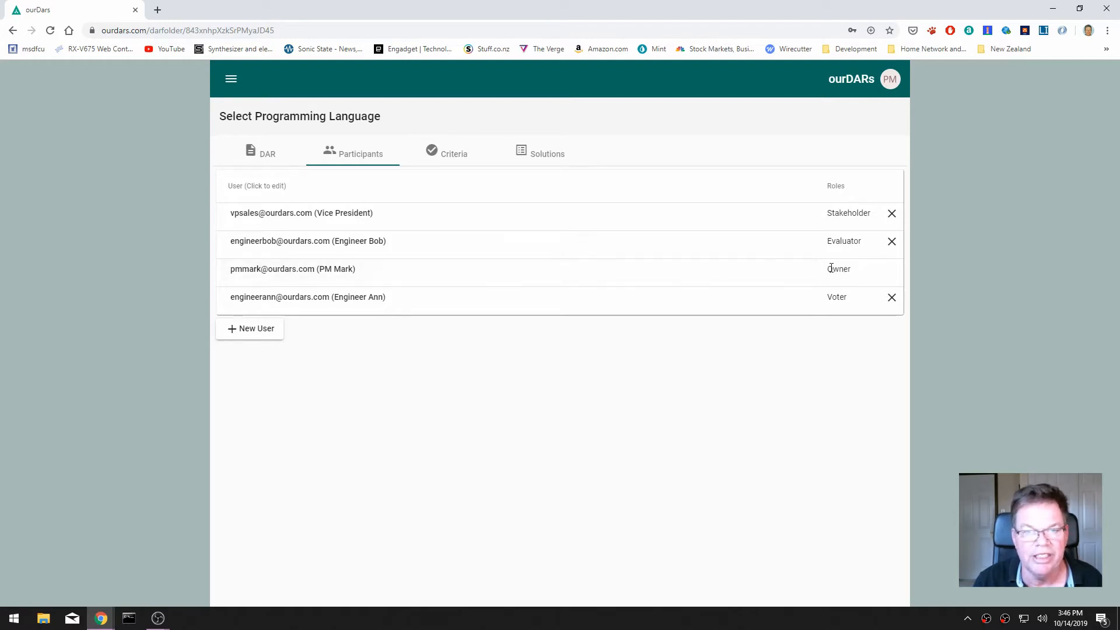
Start a "Skills in Team" criterion with a description requiring coders and designers proficient in the language for design, coding and use in supporting architecture.
{"action": "left_click", "coordinate": [442, 153]}
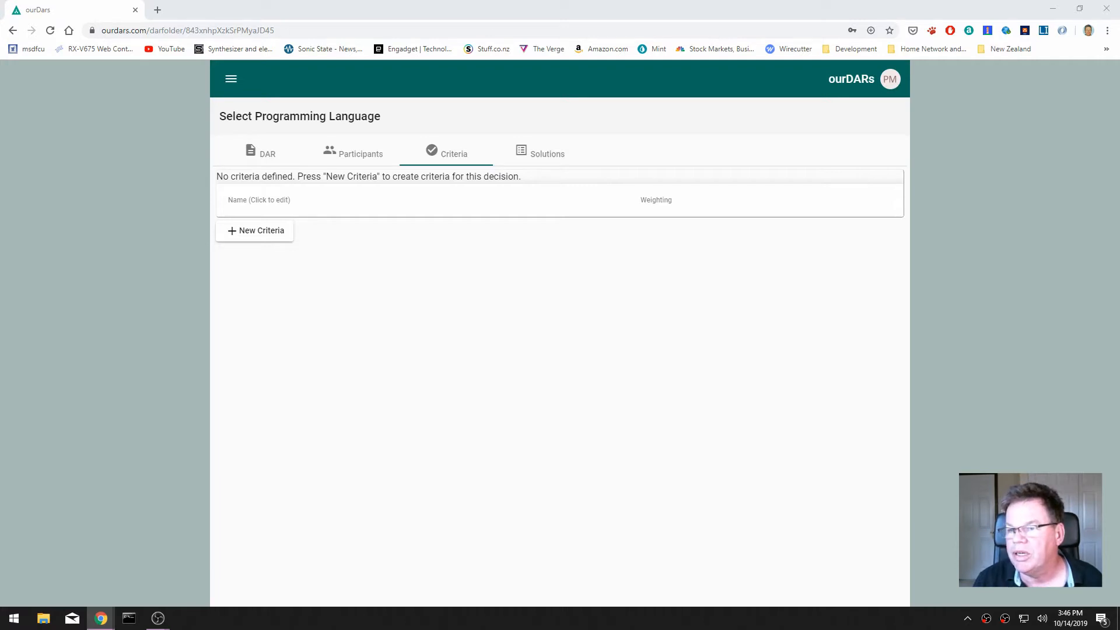
{"action": "left_click", "coordinate": [262, 234]}
{"action": "left_click", "coordinate": [288, 272]}
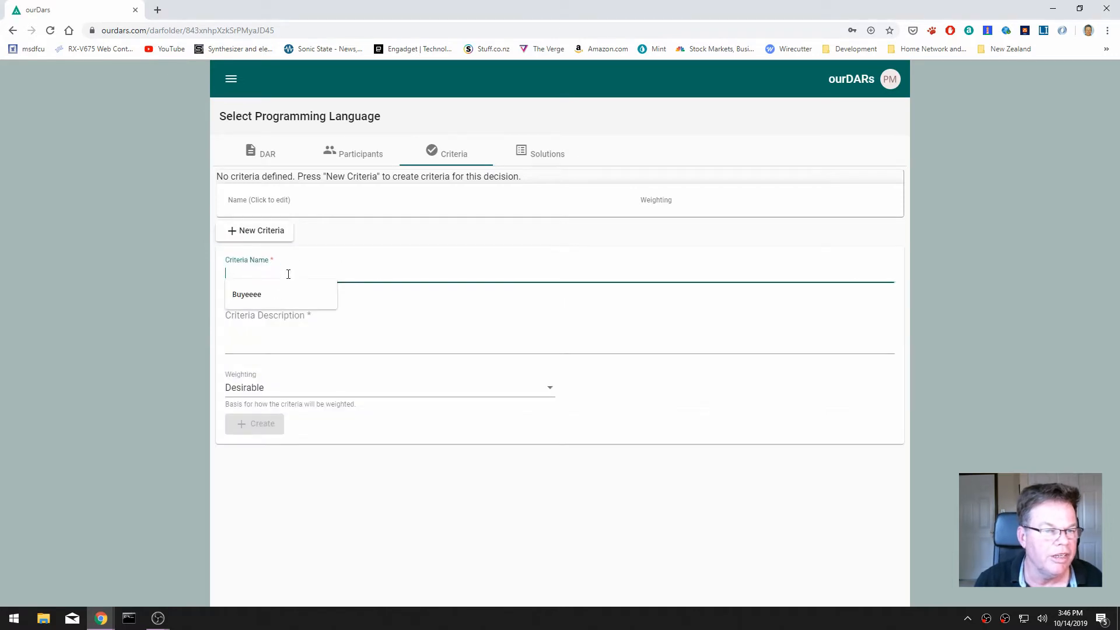
{"action": "type", "text": "Skills in Team"}
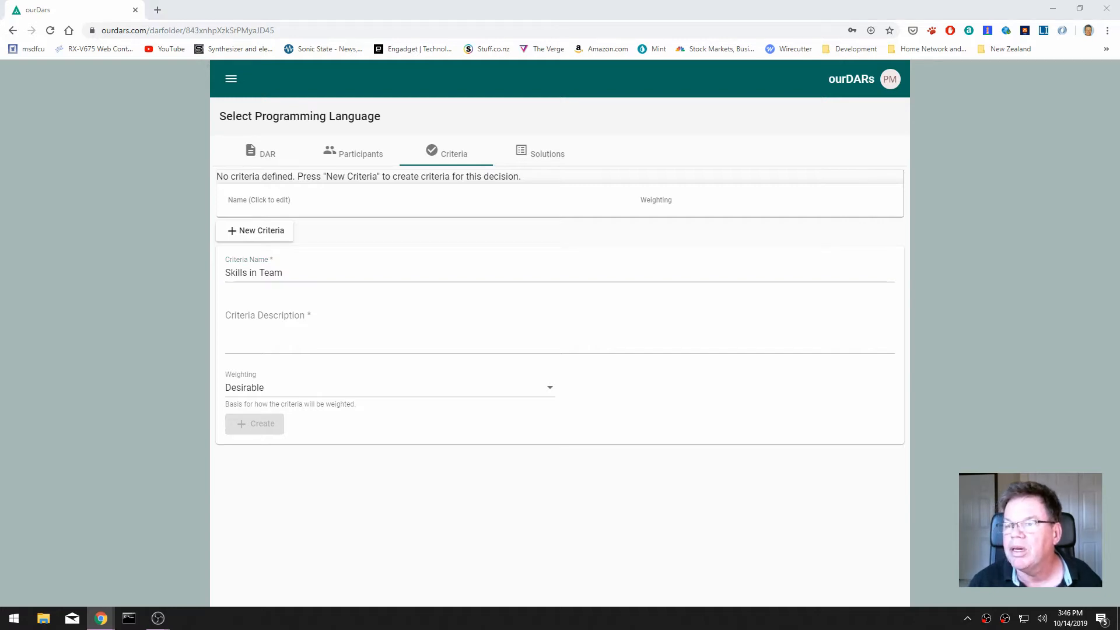
{"action": "left_click", "coordinate": [290, 344]}
{"action": "type", "text": "There must be a wide enough set of skills in the team to make use of this language practical. Both coders and designers must be proficient in use of the language for design,coding and use in supporting architecture."}
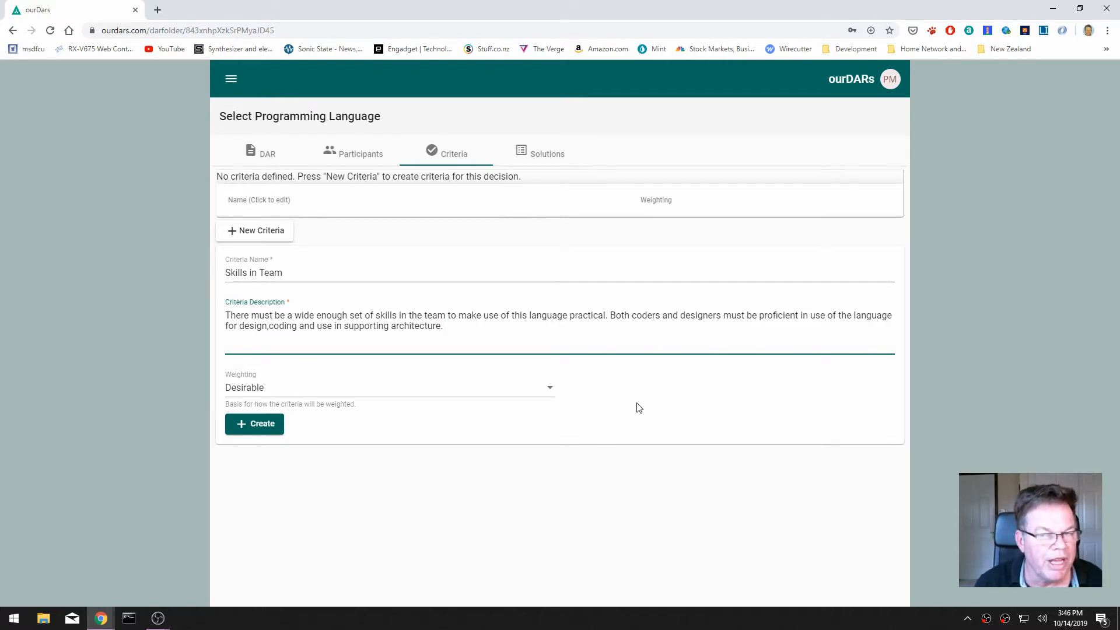
Set the Skills in Team criterion's weighting to Important and create it.
{"action": "left_click", "coordinate": [550, 390]}
{"action": "left_click", "coordinate": [252, 362]}
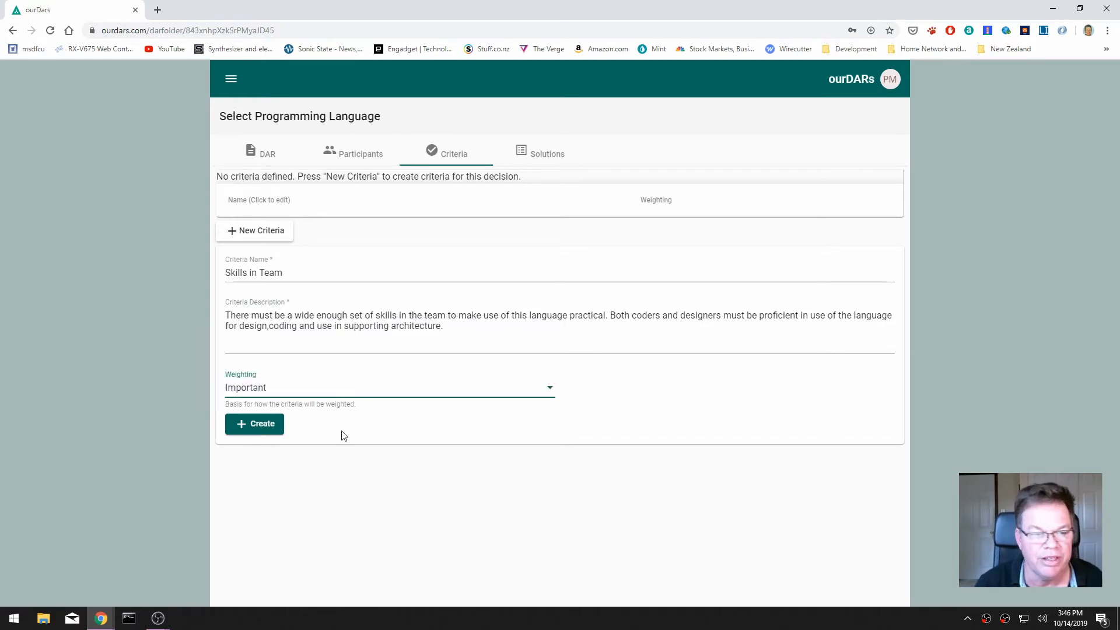
{"action": "left_click", "coordinate": [257, 426]}
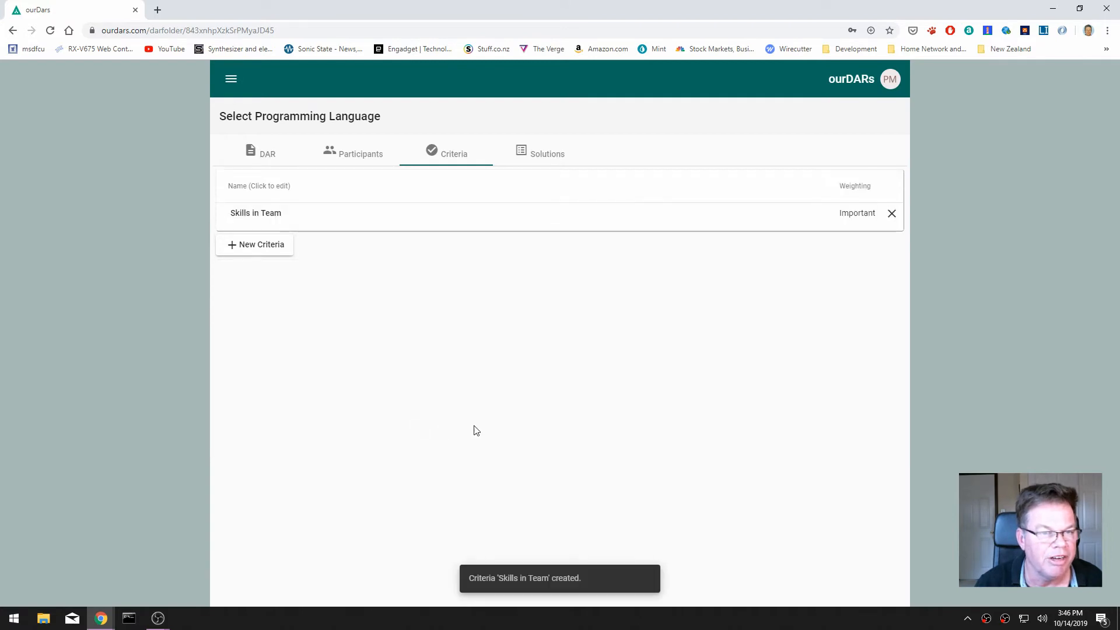
Create a Desirable "Beauty and Style" criterion whose description says to avoid ugly languages and support strong typing, clear, modular style coding and componentized architecture.
{"action": "left_click", "coordinate": [282, 251]}
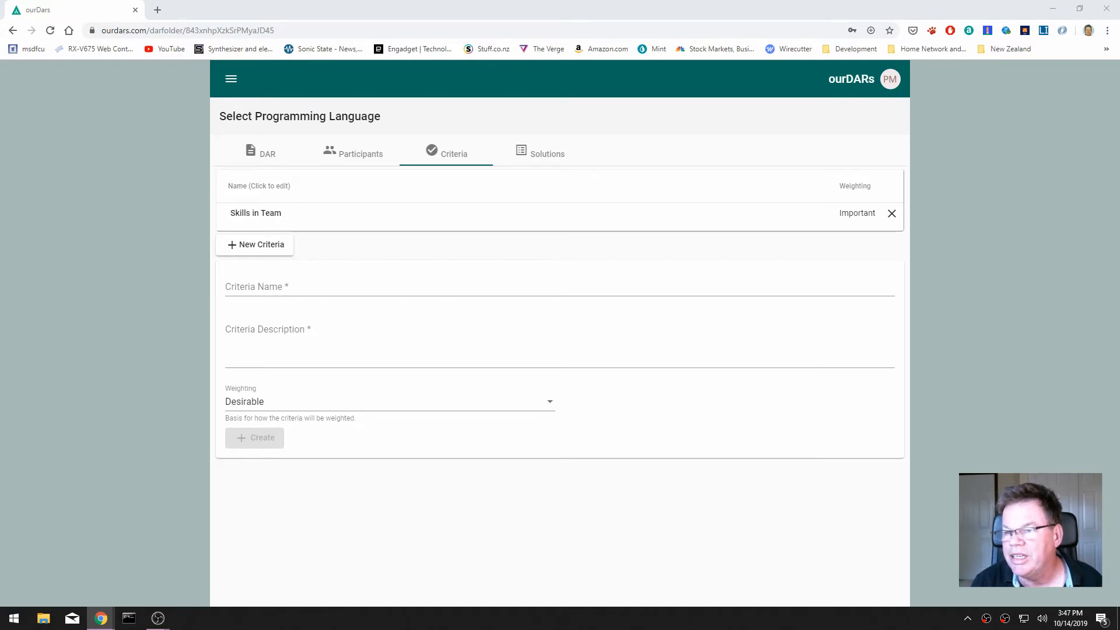
{"action": "left_click", "coordinate": [316, 284]}
{"action": "type", "text": "Beauty and Style"}
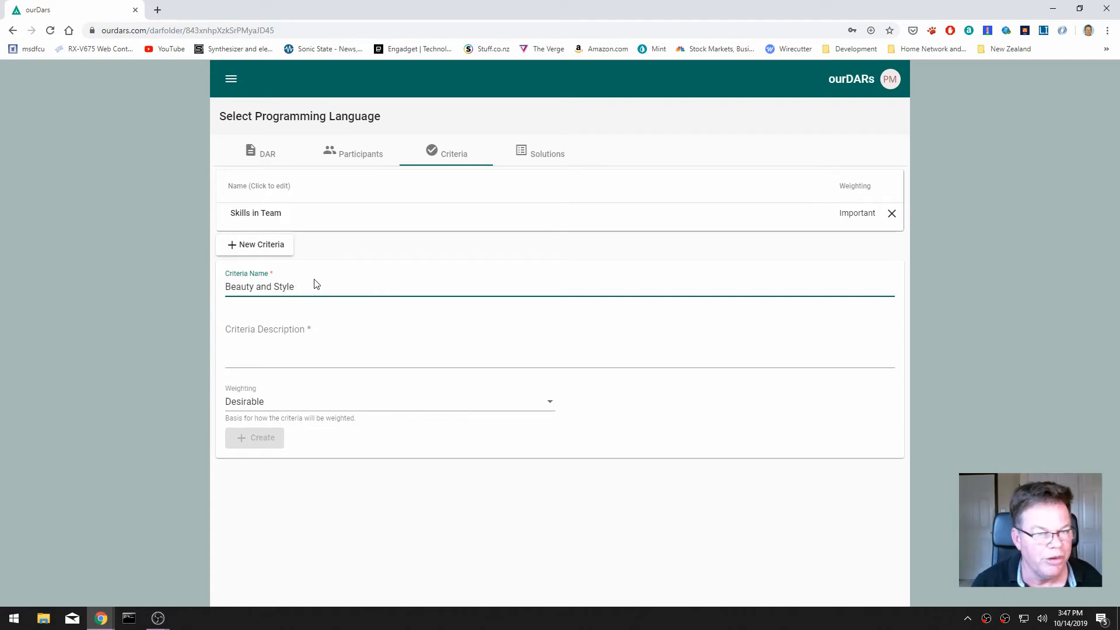
{"action": "key", "text": "alt+Tab"}
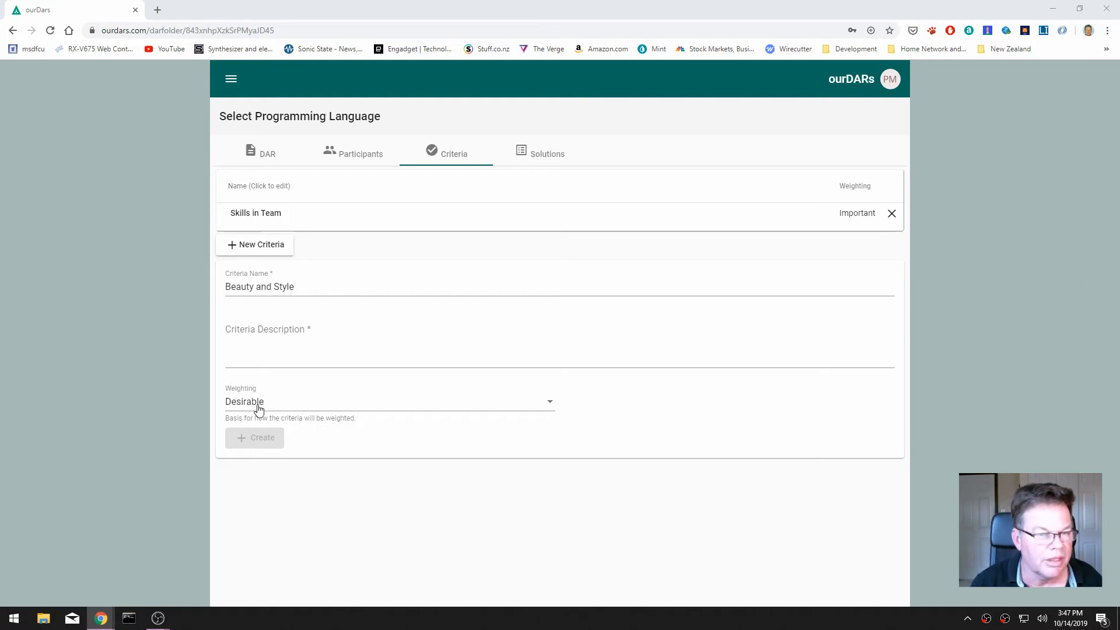
{"action": "left_click", "coordinate": [287, 362]}
{"action": "type", "text": "We don't want to use an ugly language. Avoid ugly languages. The language should support strong typing, clear , modular style coding and componentized architecture."}
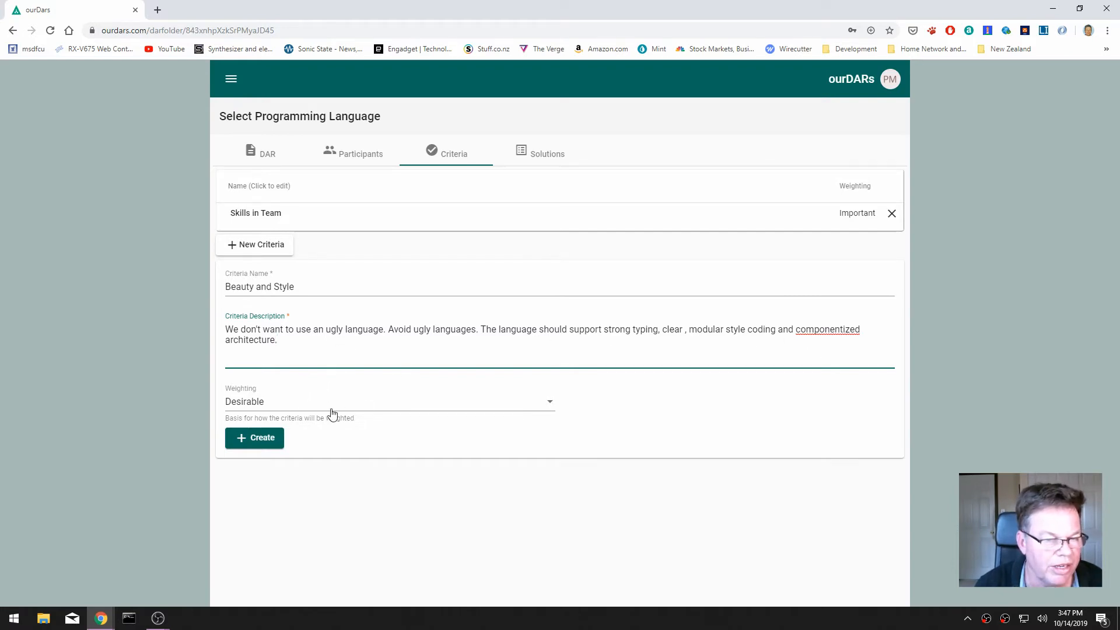
{"action": "left_click", "coordinate": [257, 441]}
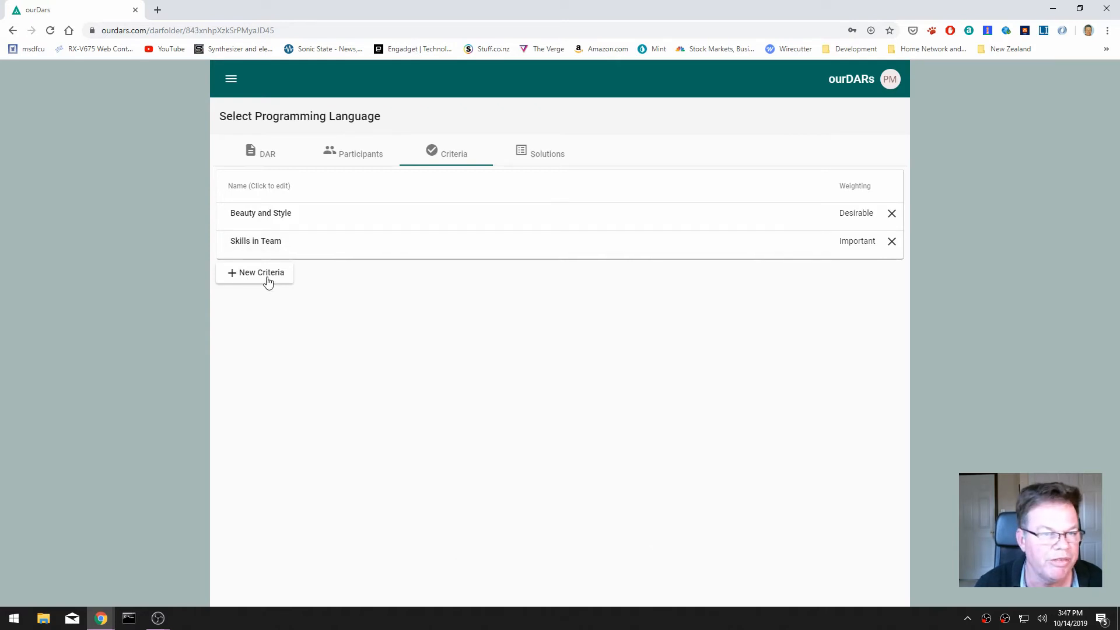
Start a "Tooling under $20K" criterion described as "The total budget for this project is $100K so tooling for language must be less than $20K.".
{"action": "left_click", "coordinate": [277, 276]}
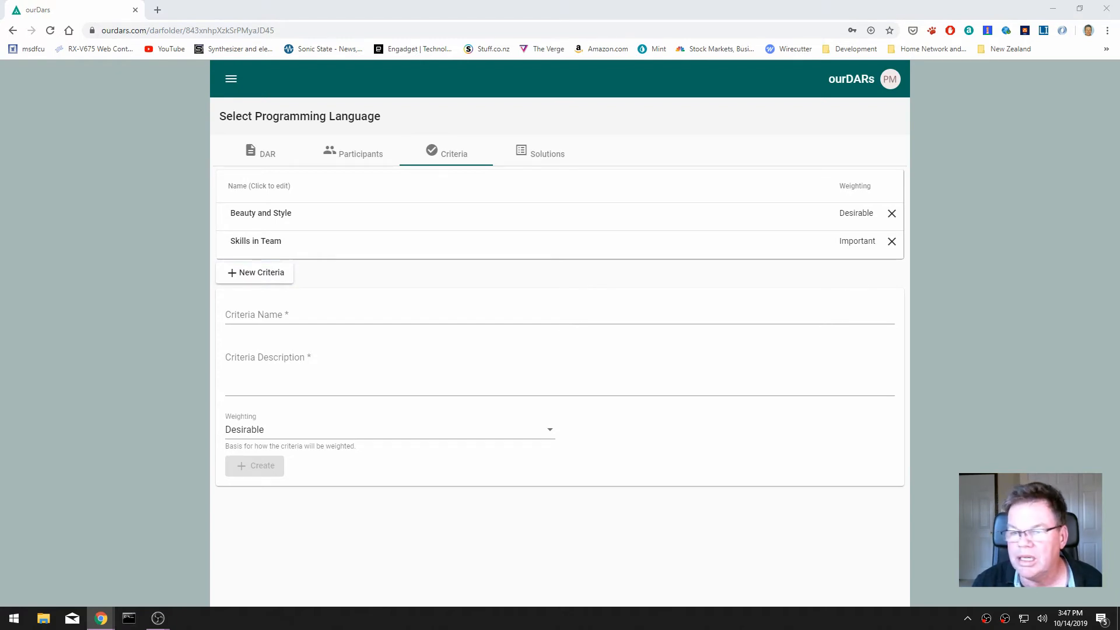
{"action": "left_click", "coordinate": [263, 321]}
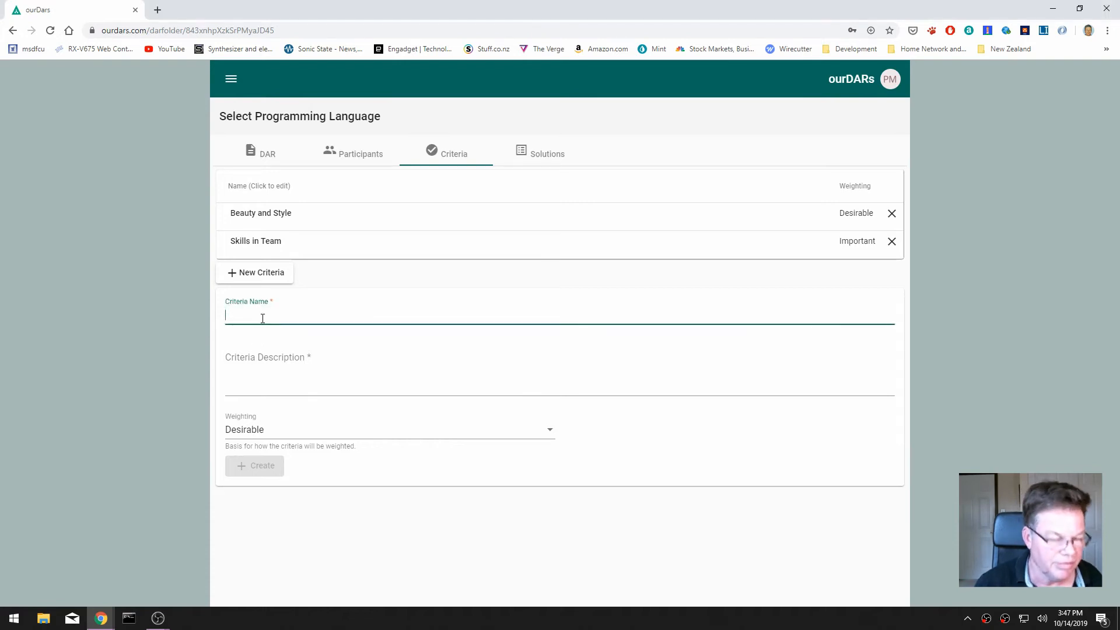
{"action": "type", "text": "Tooling under $20K"}
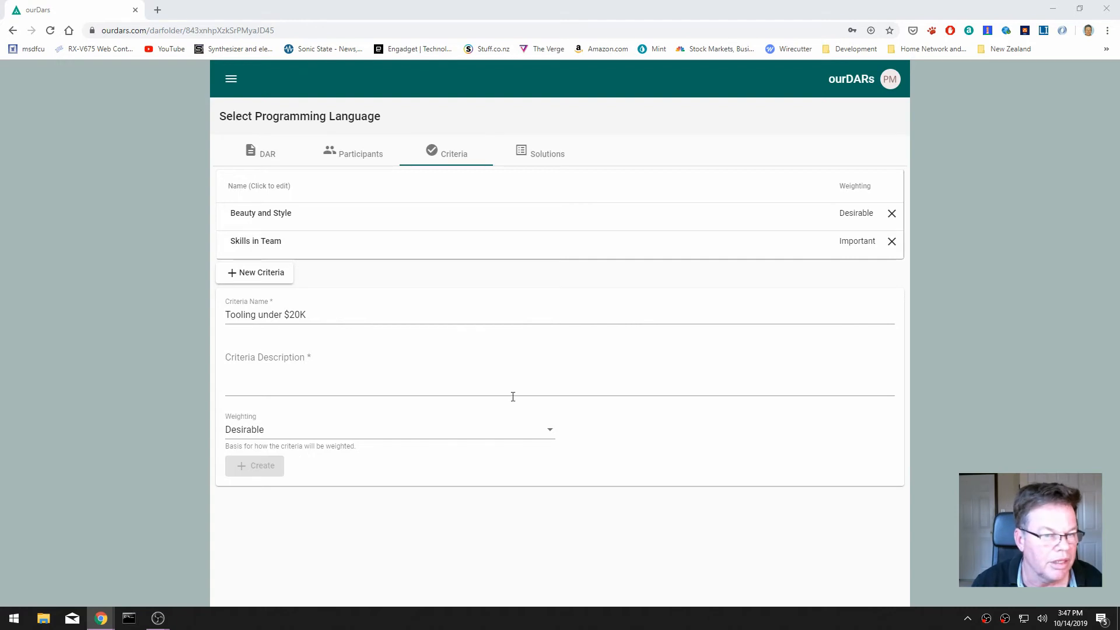
{"action": "left_click", "coordinate": [315, 373]}
{"action": "type", "text": "The total budget for this project is  $100K so tooling for language must be less than $20K."}
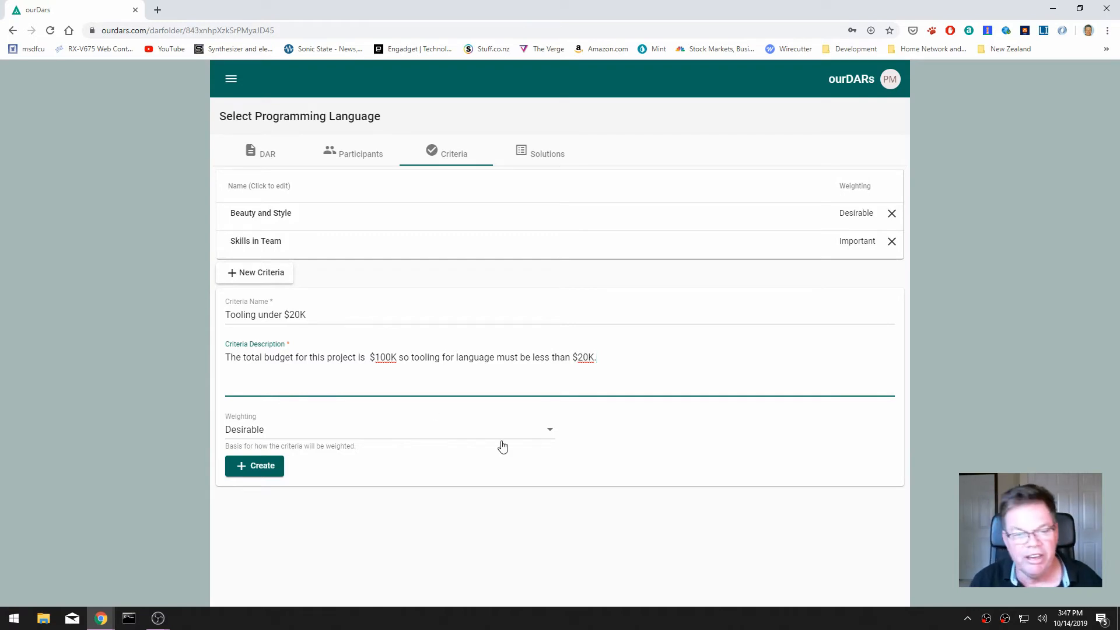
Set the Tooling under $20K criterion's weighting to Critical and create it.
{"action": "left_click", "coordinate": [548, 434]}
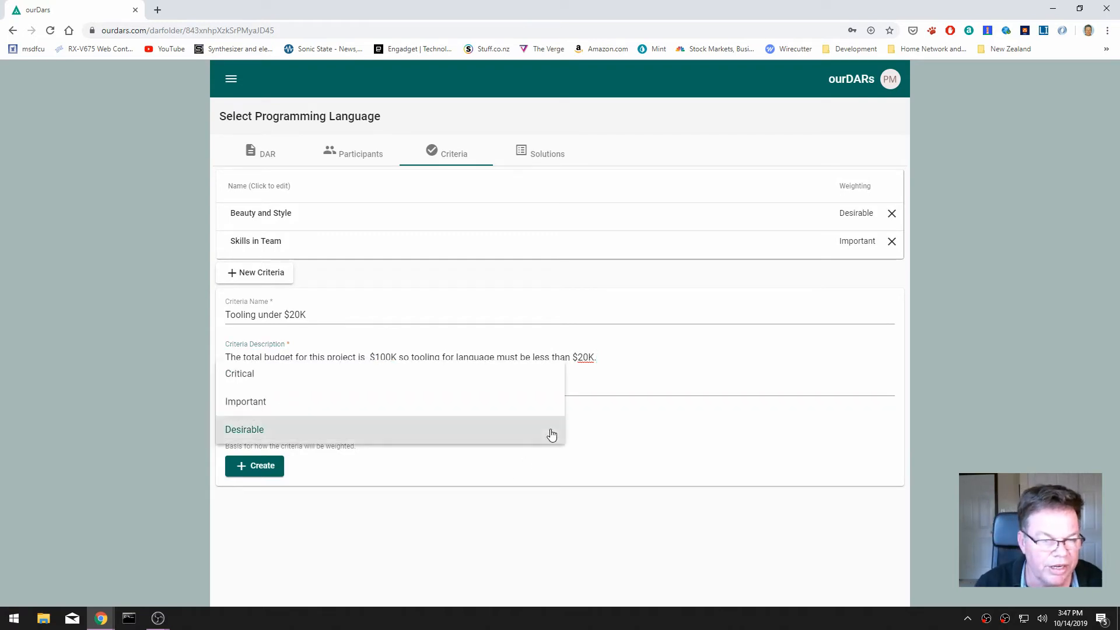
{"action": "left_click", "coordinate": [245, 375]}
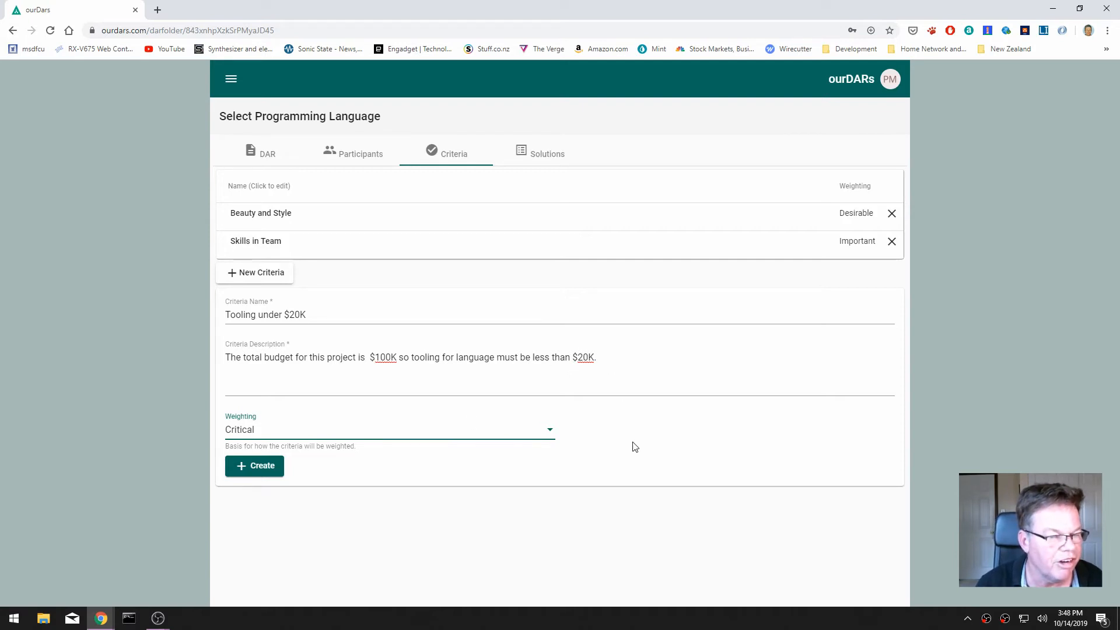
{"action": "left_click", "coordinate": [257, 465]}
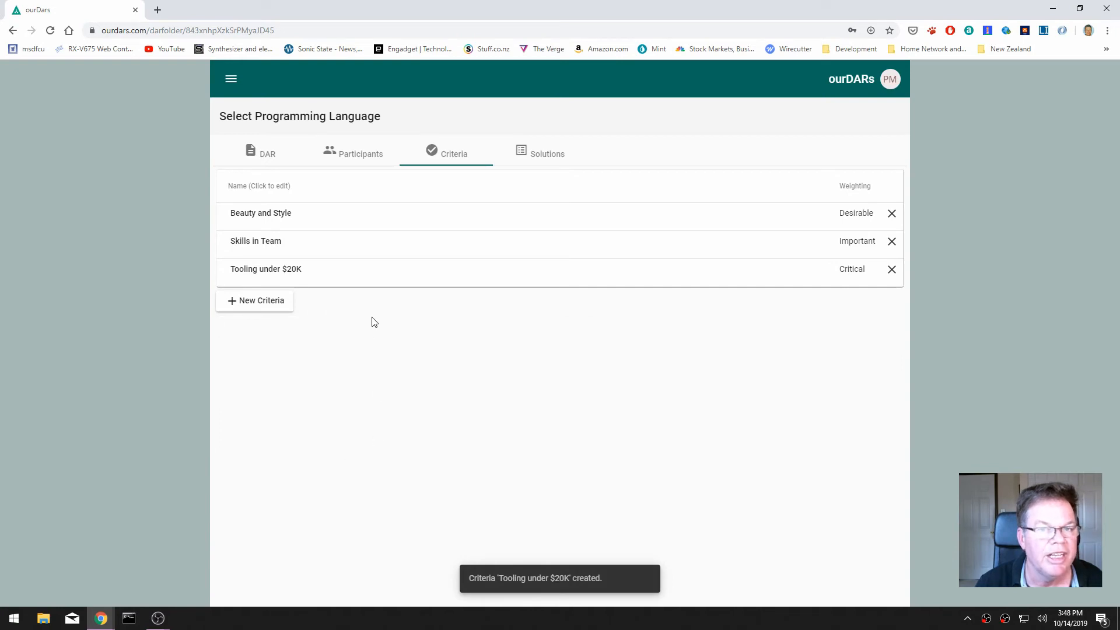
Start a new solution for the decision and name it "JavaScript and Firebase".
{"action": "left_click", "coordinate": [551, 157]}
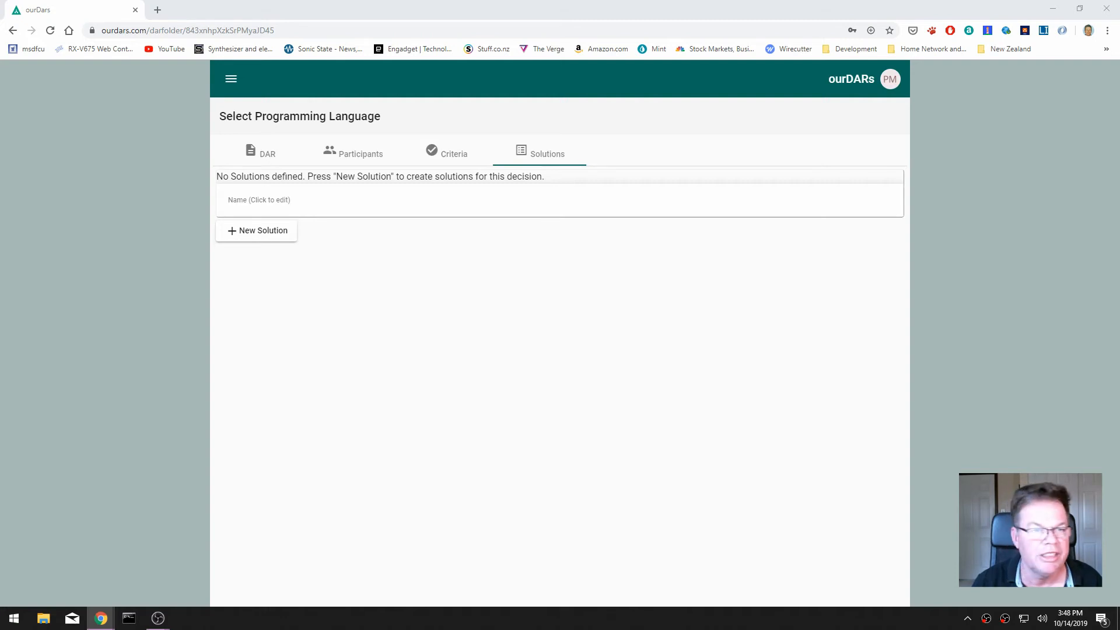
{"action": "left_click", "coordinate": [261, 232]}
{"action": "left_click", "coordinate": [267, 272]}
{"action": "type", "text": "JavaScript and Firebase"}
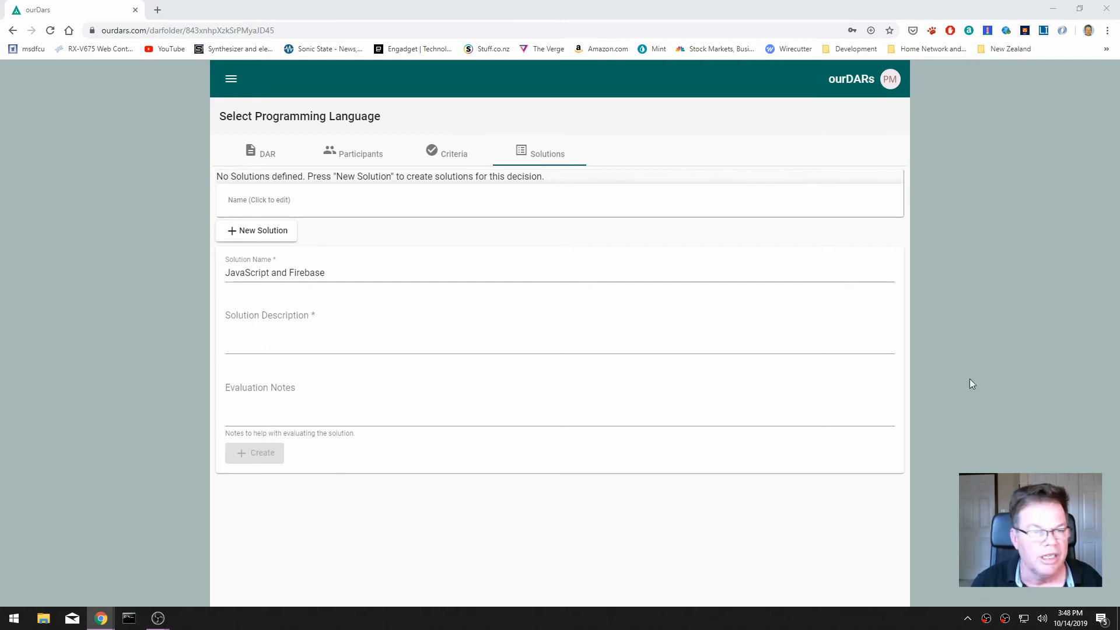
{"action": "left_click", "coordinate": [432, 343]}
{"action": "type", "text": "A JavaScript client framework (i.e. Angular, Vue, React, Node) and Firebase based back end."}
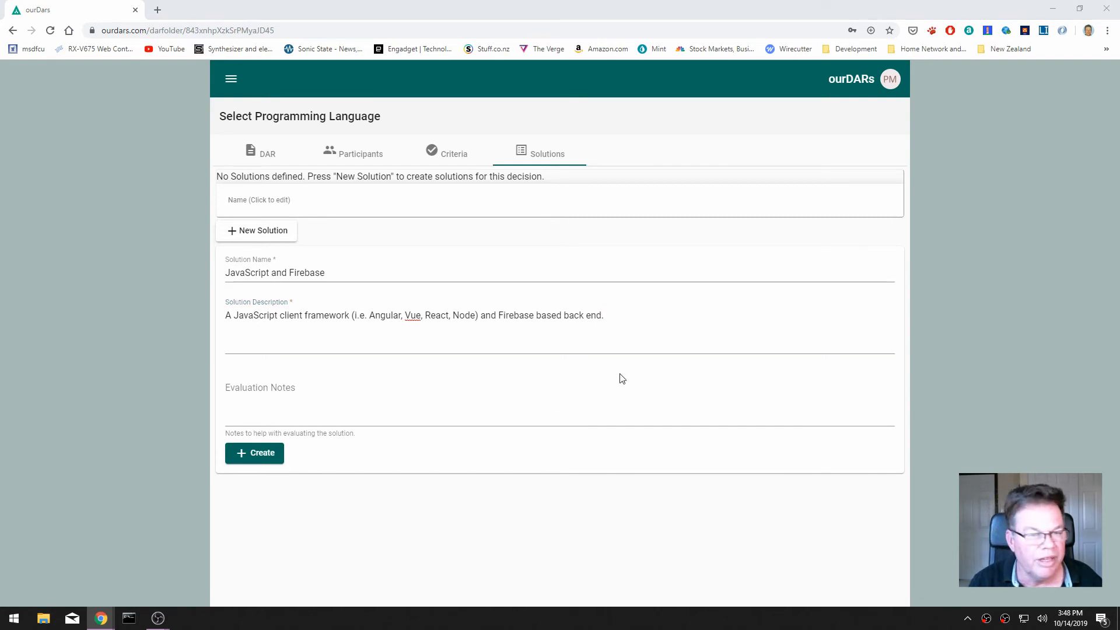
{"action": "left_click", "coordinate": [302, 400]}
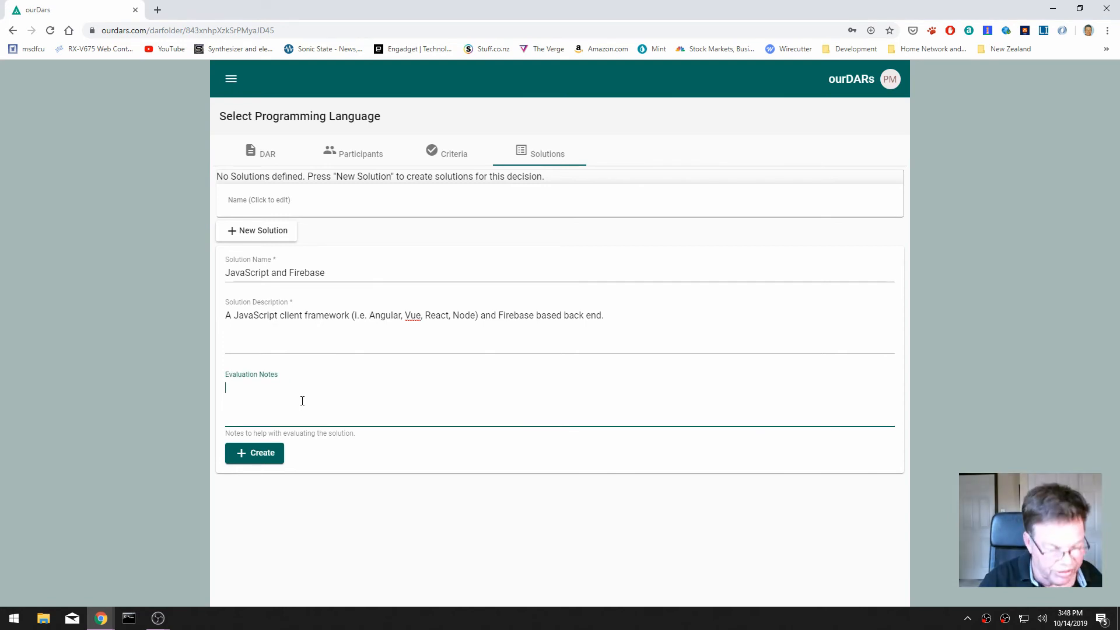
{"action": "type", "text": "See https://en.wikipedia.org/wiki/JavaScript https://firebase.google.com/"}
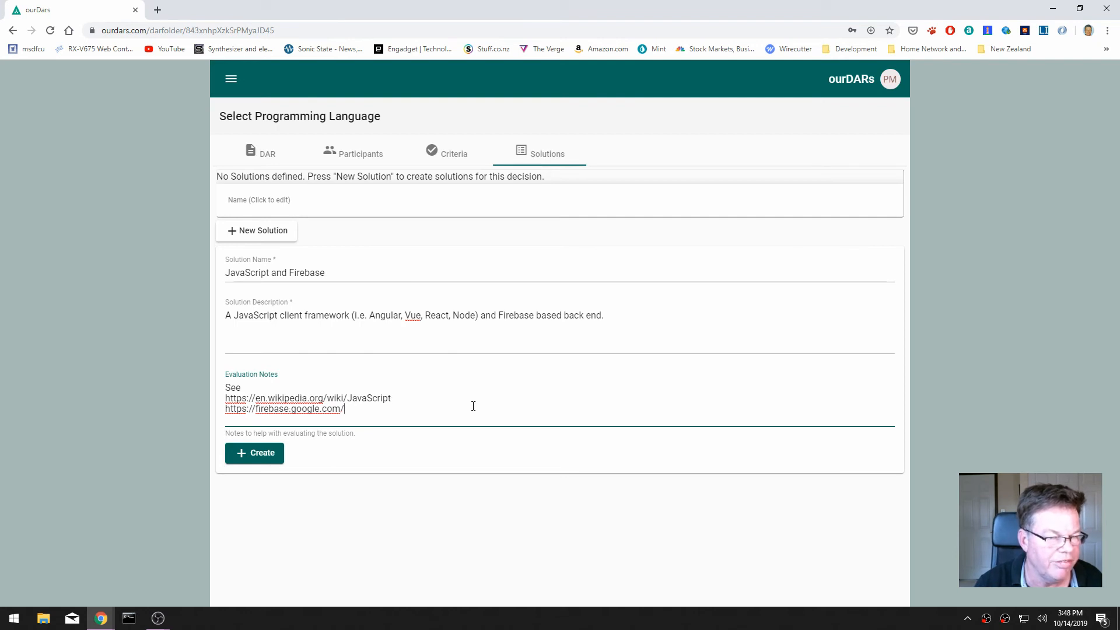
{"action": "left_click", "coordinate": [272, 459]}
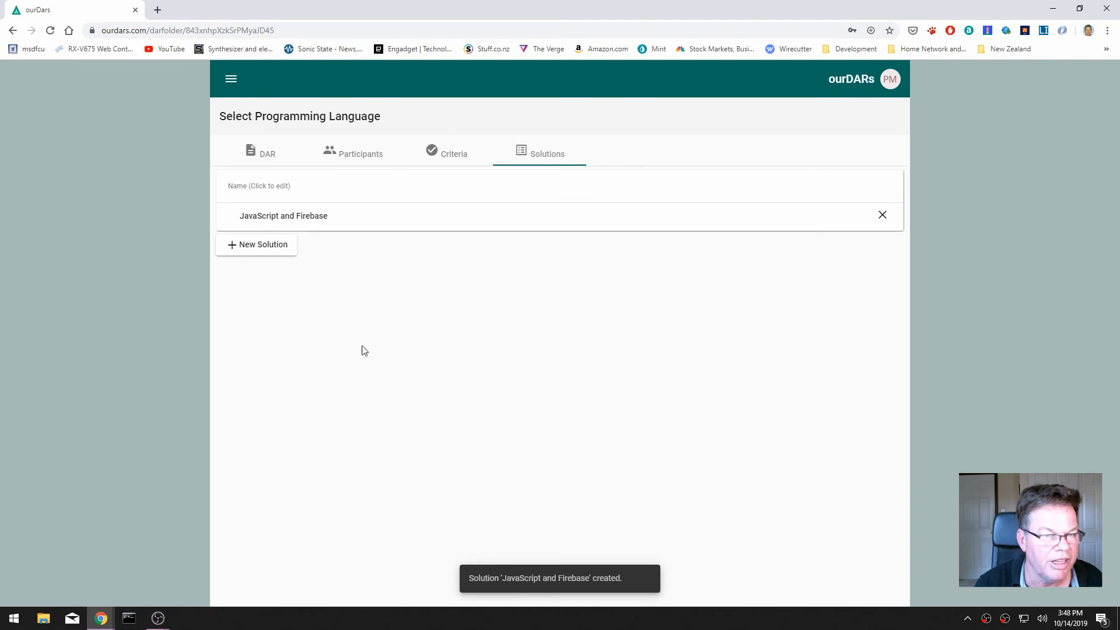
Start a new solution named "C# and Azure" with the description "Build the solution using C# language and supporting tooling.".
{"action": "left_click", "coordinate": [274, 245]}
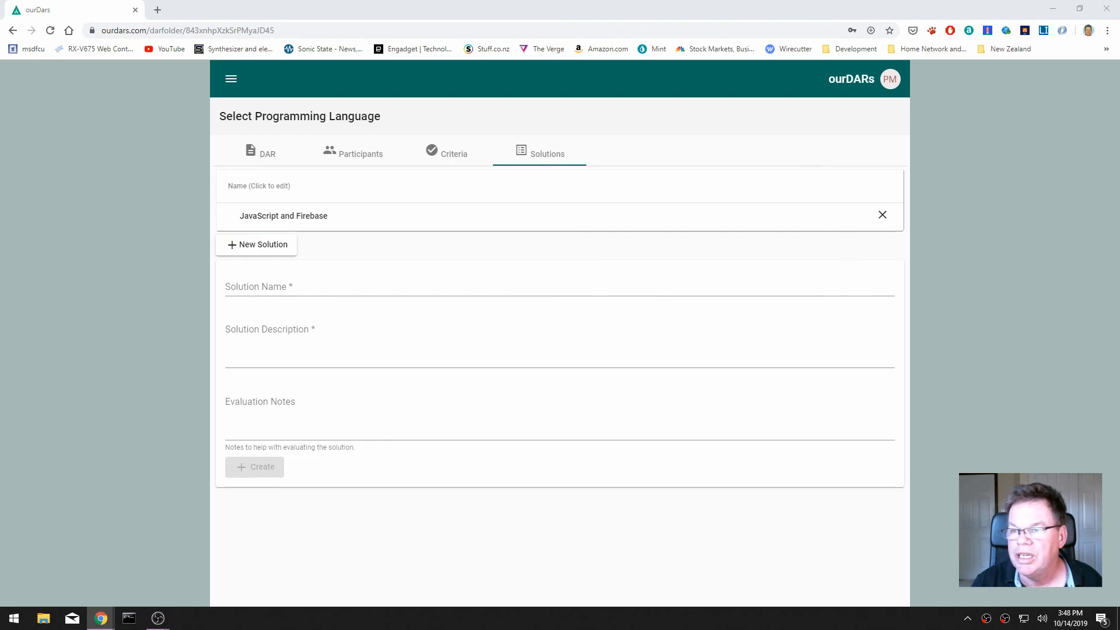
{"action": "left_click", "coordinate": [239, 290]}
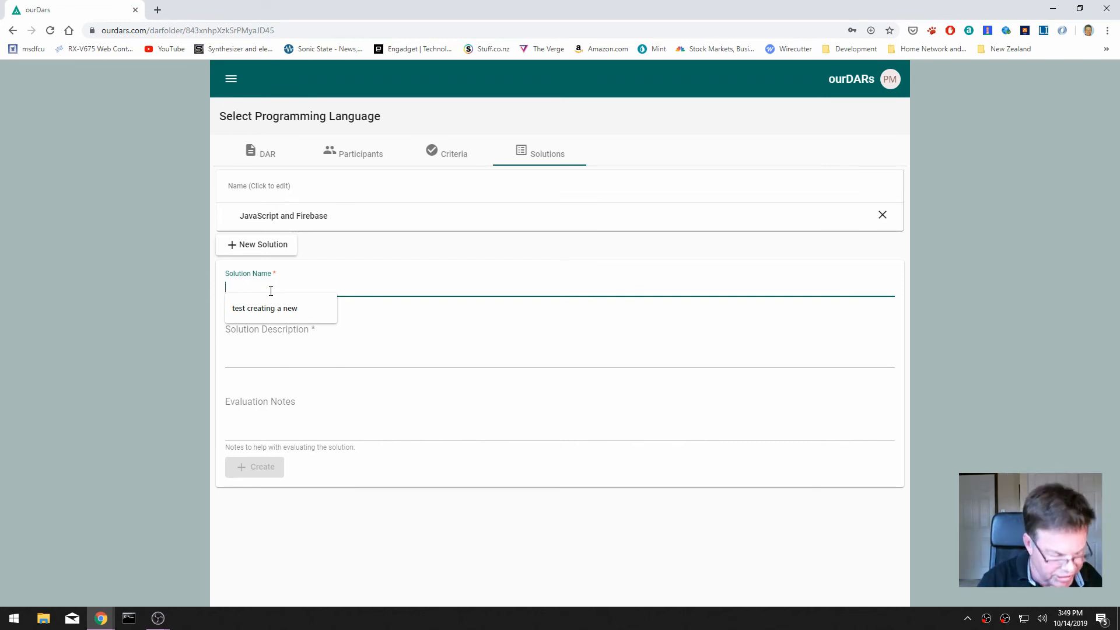
{"action": "type", "text": "C# and Azure"}
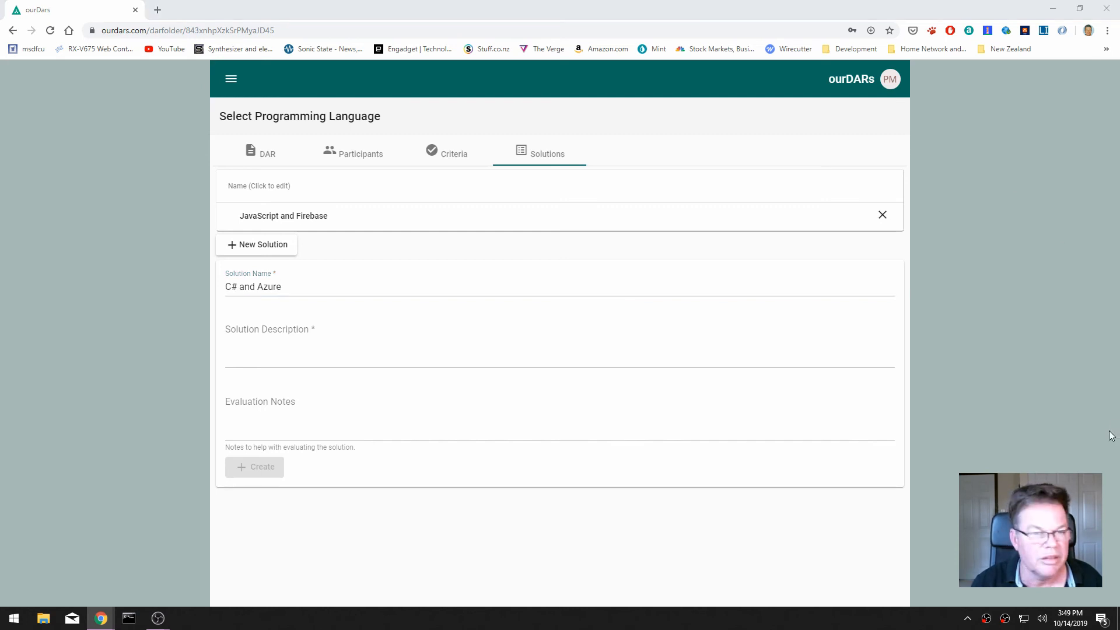
{"action": "left_click", "coordinate": [282, 356]}
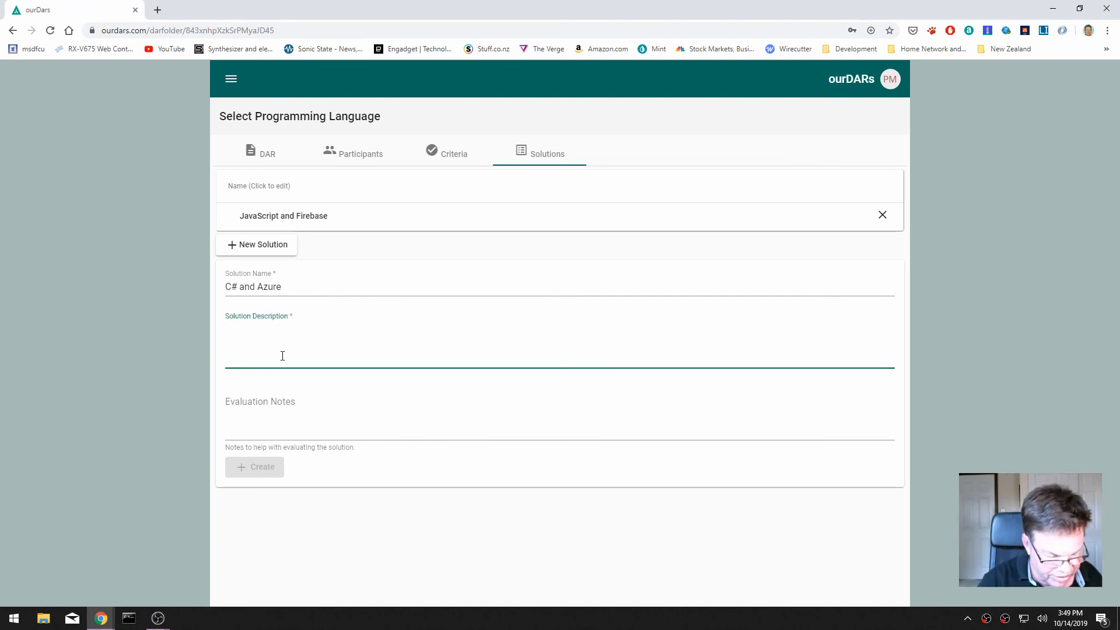
{"action": "type", "text": "Build the solution using C# language and supporting tooling."}
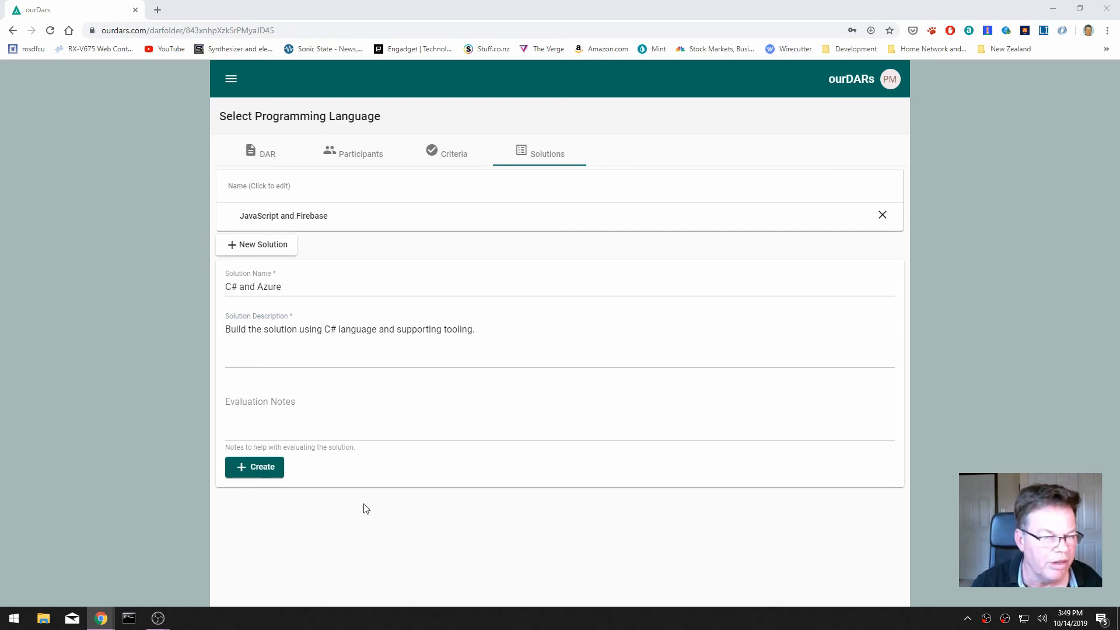
{"action": "left_click", "coordinate": [251, 419]}
{"action": "type", "text": "See https://en.wikipedia.org/wiki/C_Sharp_(programming_language) https://azure.microsoft.com/en-us/"}
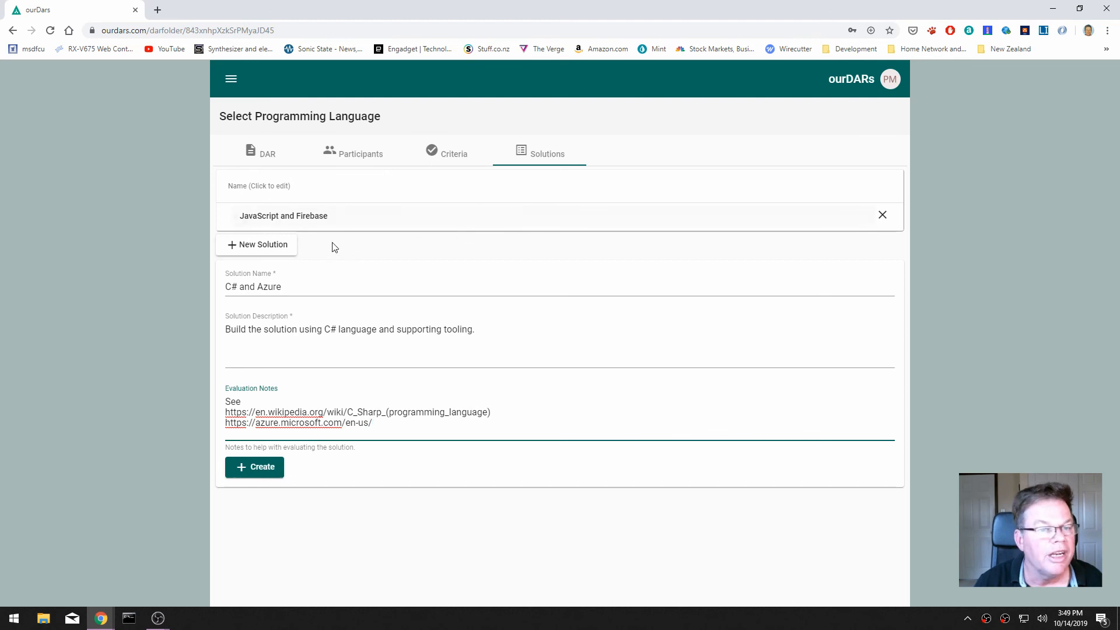
{"action": "left_click", "coordinate": [269, 466]}
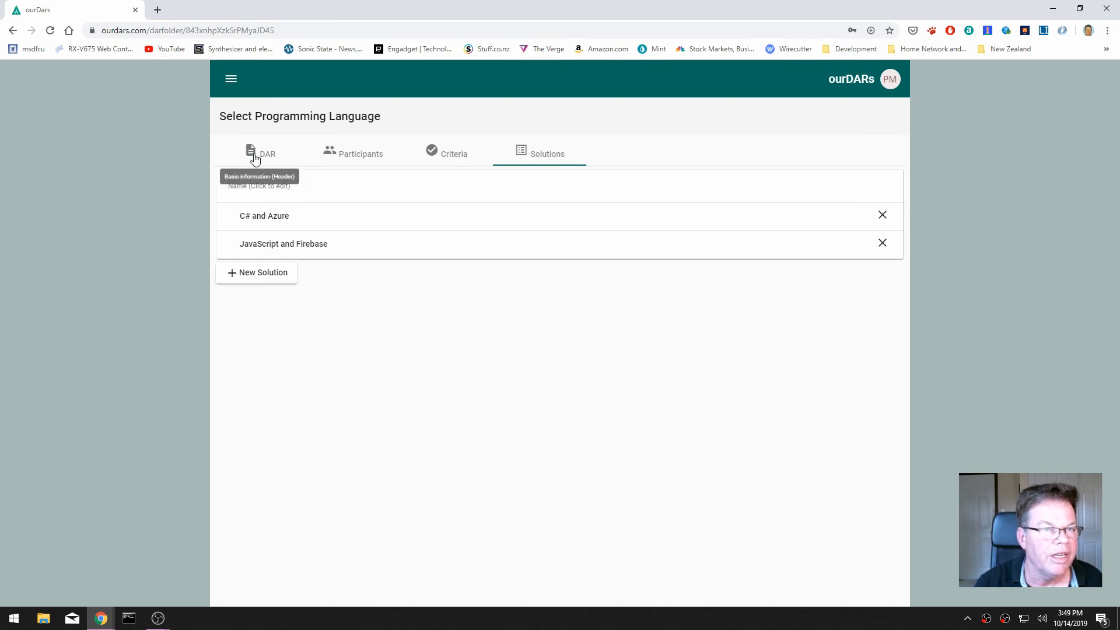
Open the Select Programming Language decision from My DARs and review its header details, participants, solutions, criteria and Solution Evaluation Matrix.
{"action": "left_click", "coordinate": [231, 81]}
{"action": "left_click", "coordinate": [233, 134]}
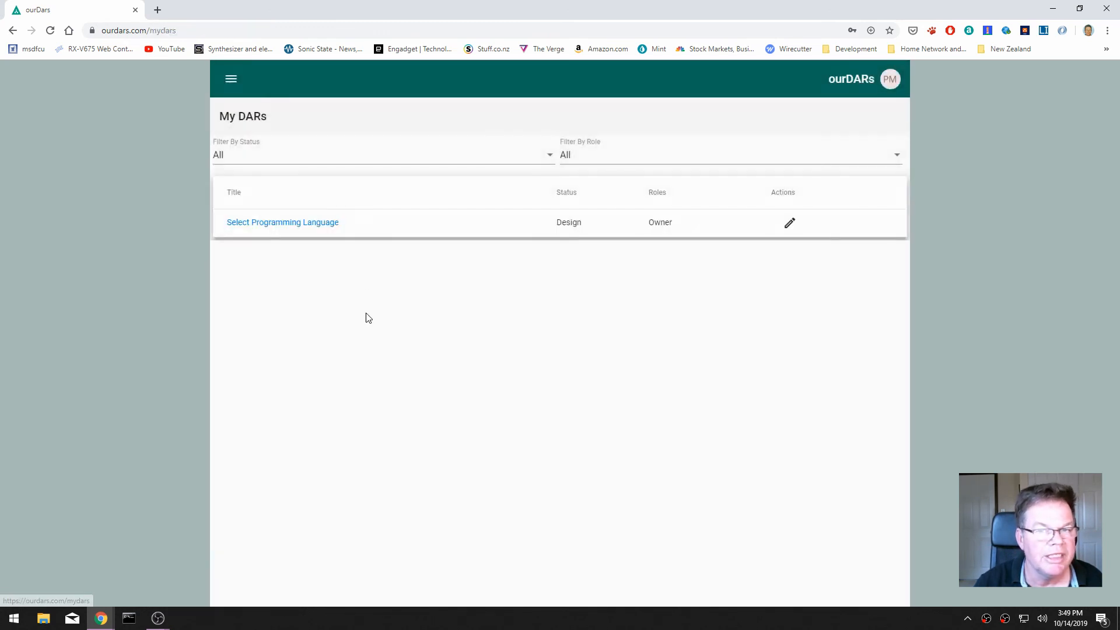
{"action": "left_click", "coordinate": [258, 226]}
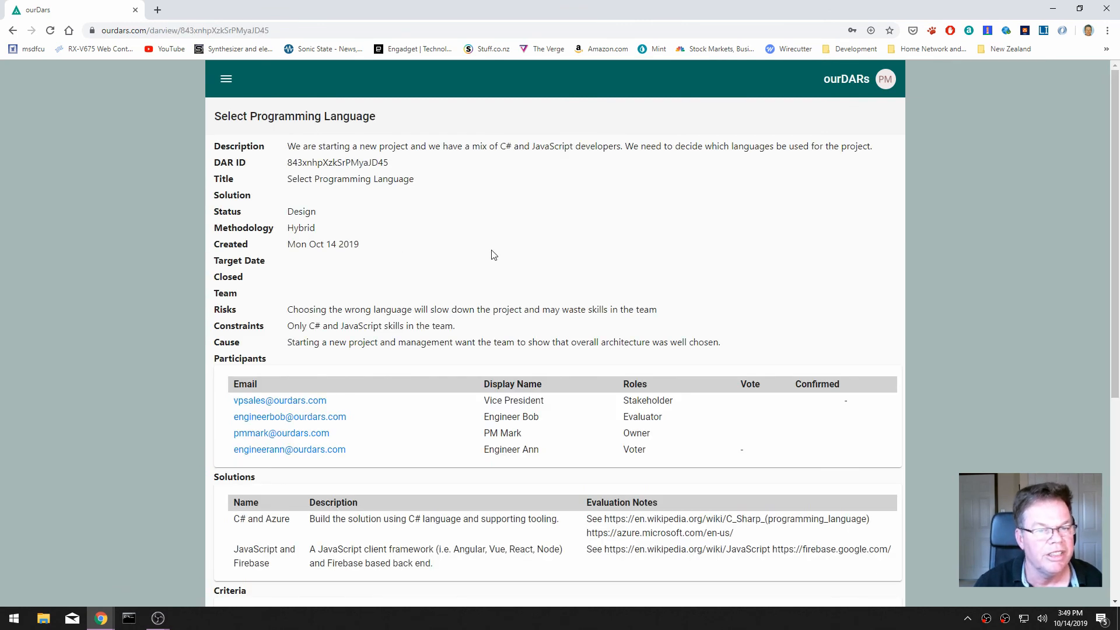
{"action": "scroll", "coordinate": [507, 280], "scroll_direction": "down", "scroll_amount": 5}
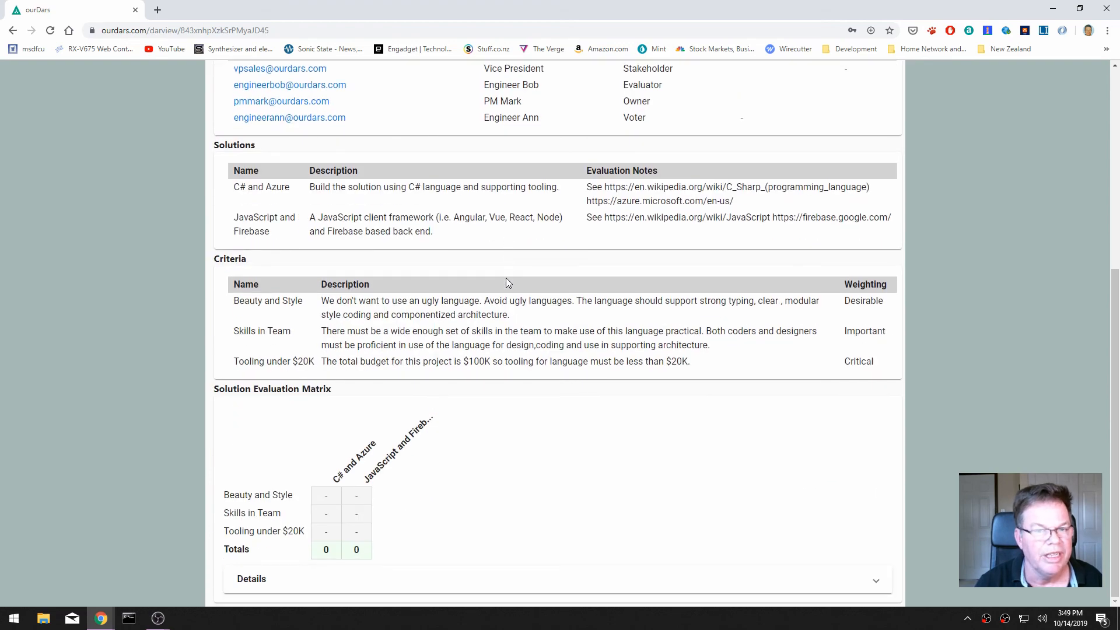
{"action": "scroll", "coordinate": [506, 277], "scroll_direction": "up", "scroll_amount": 5}
{"action": "scroll", "coordinate": [507, 283], "scroll_direction": "down", "scroll_amount": 5}
{"action": "scroll", "coordinate": [508, 283], "scroll_direction": "down", "scroll_amount": 1}
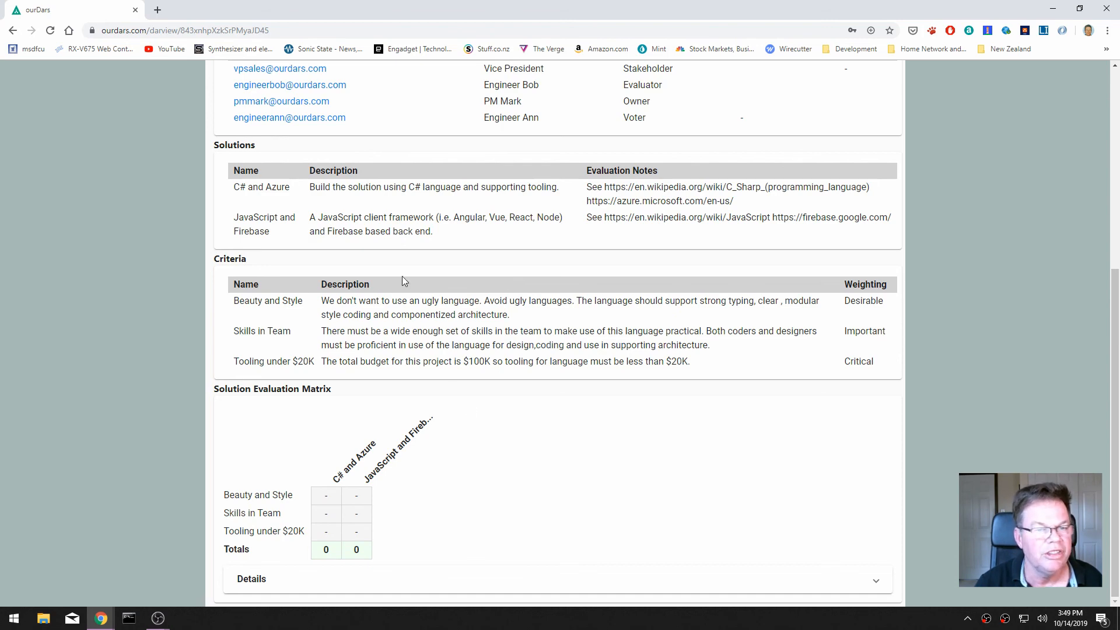
{"action": "scroll", "coordinate": [556, 446], "scroll_direction": "up", "scroll_amount": 6}
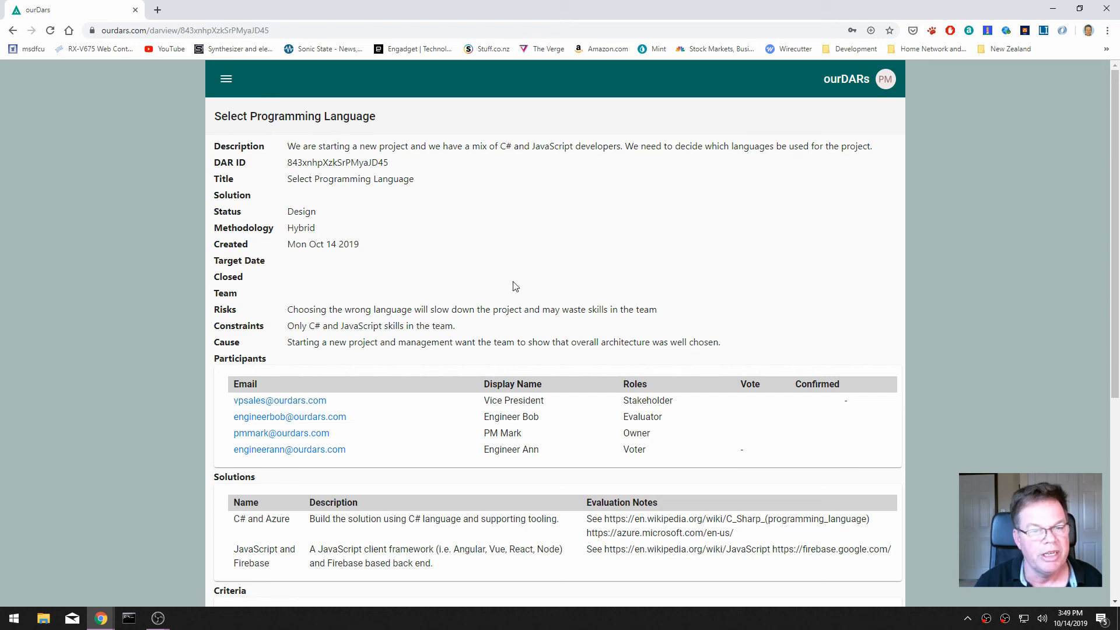
{"action": "scroll", "coordinate": [551, 364], "scroll_direction": "down", "scroll_amount": 3}
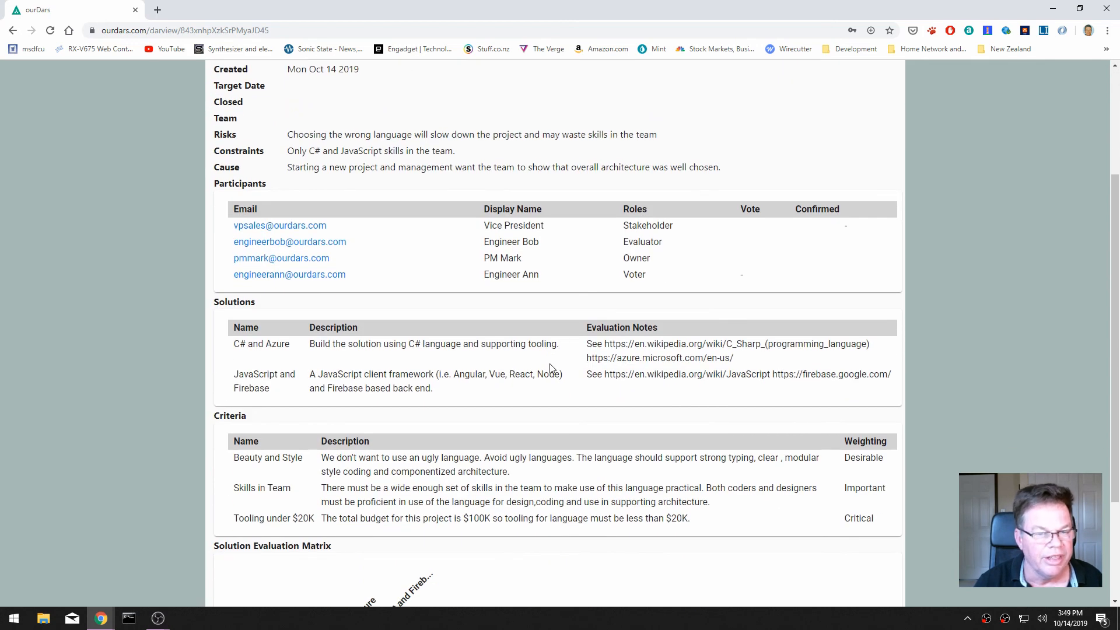
{"action": "scroll", "coordinate": [551, 369], "scroll_direction": "down", "scroll_amount": 3}
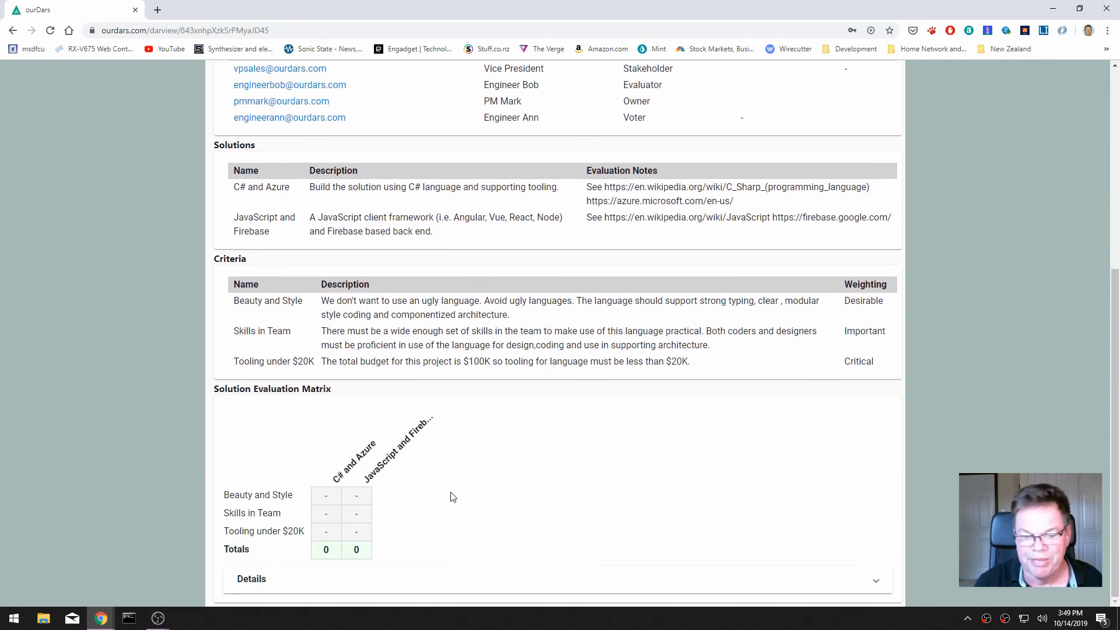